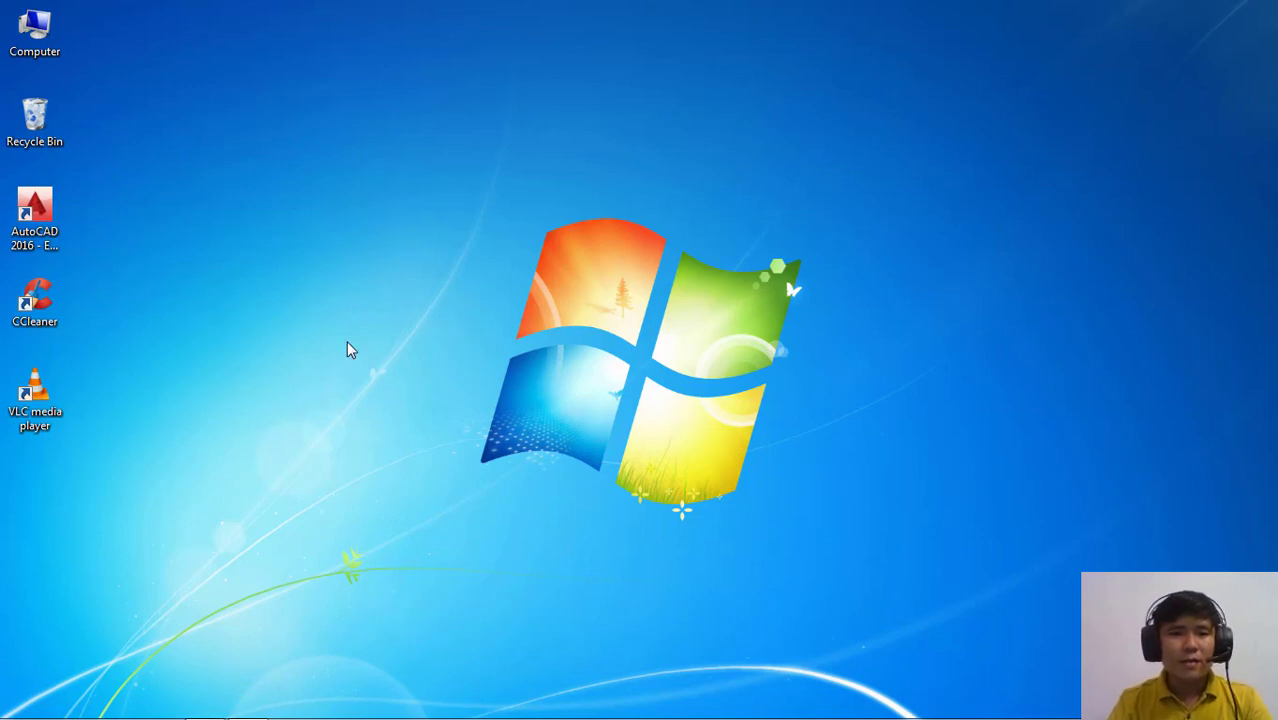
Launch AutoCAD 2016 from its desktop shortcut and wait for the Start page
double_click(46, 228)
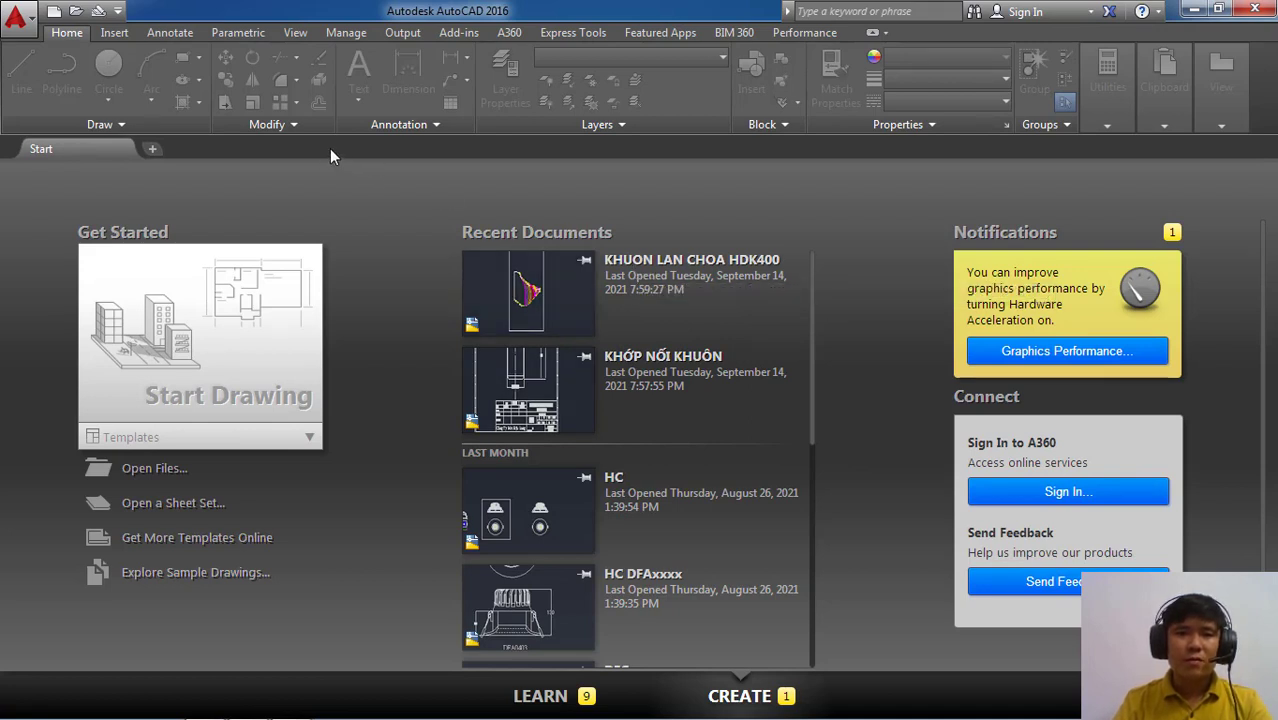
Open a new blank Drawing1 and switch the background grid off with F7
click(152, 149)
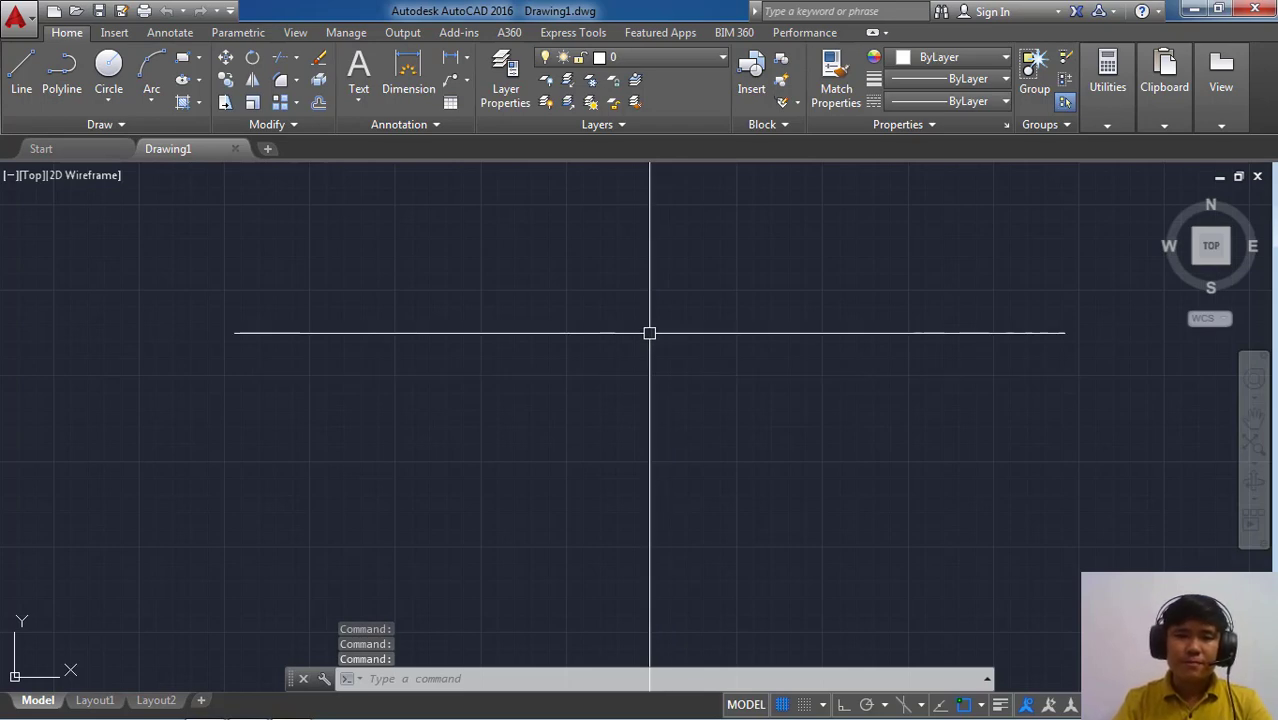
key(F7)
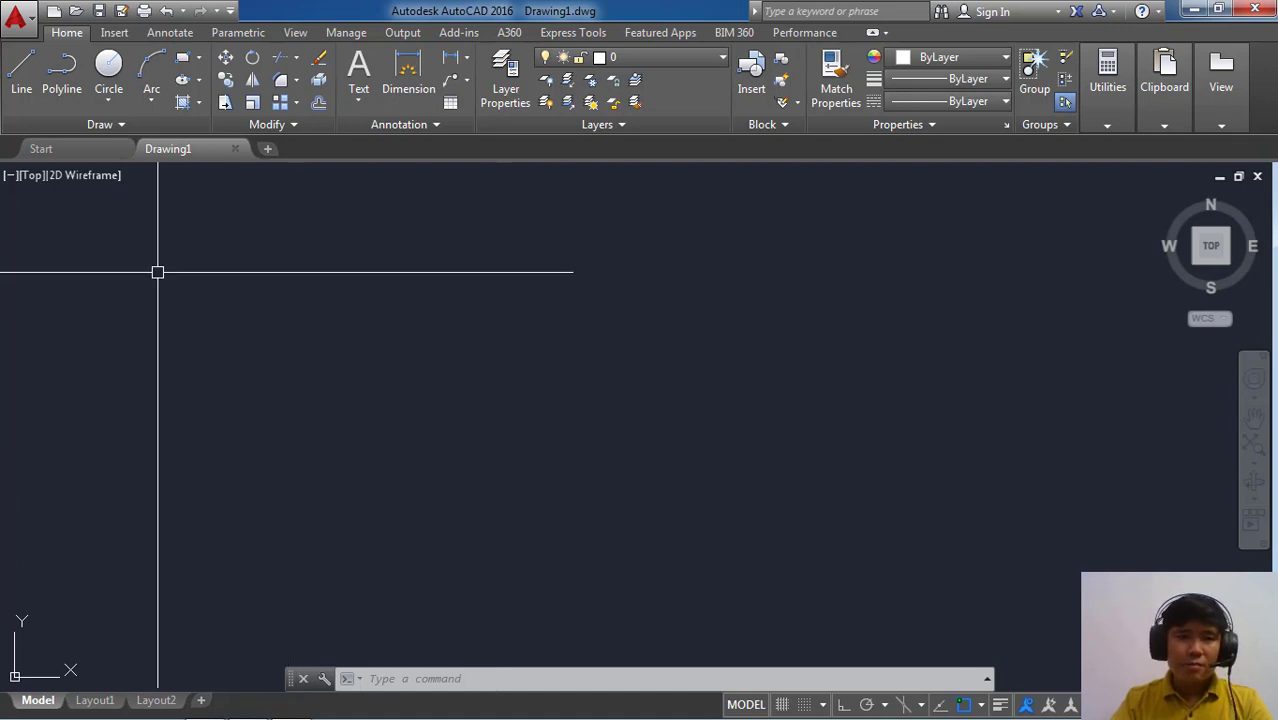
Draw a horizontal line with Ortho turned on
click(21, 70)
click(380, 443)
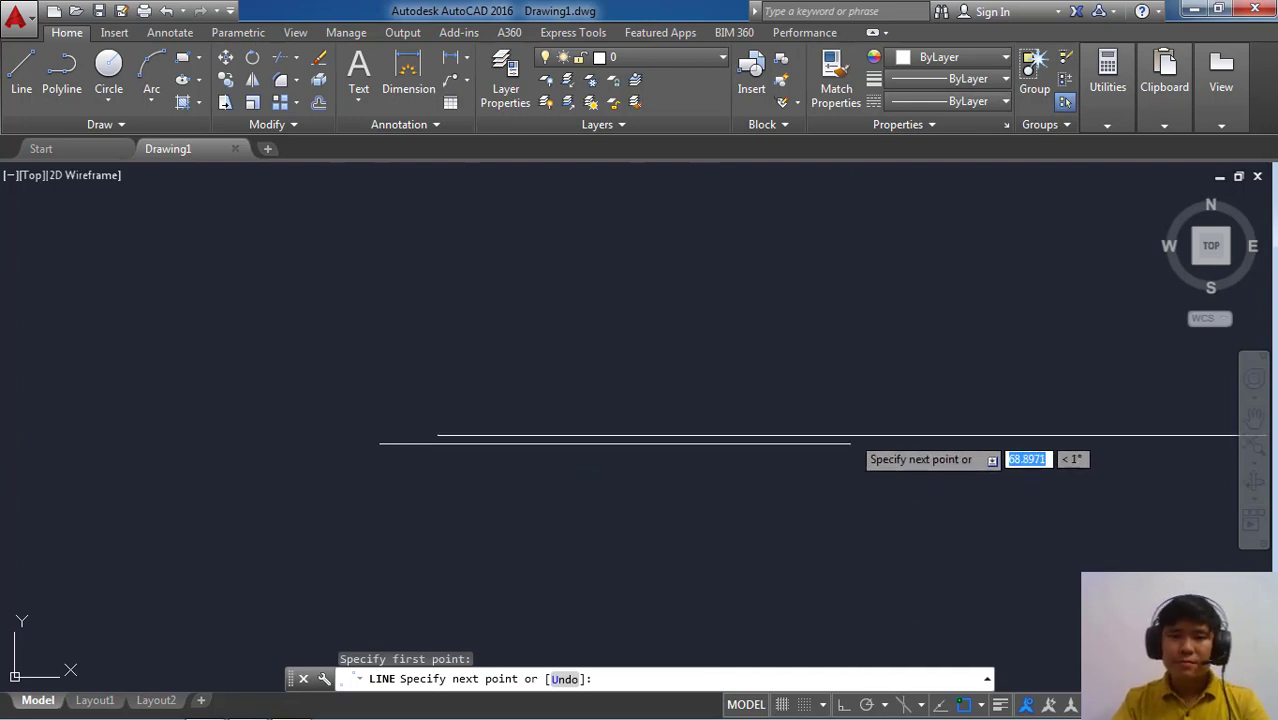
key(F8)
click(866, 447)
right_click(864, 434)
click(893, 436)
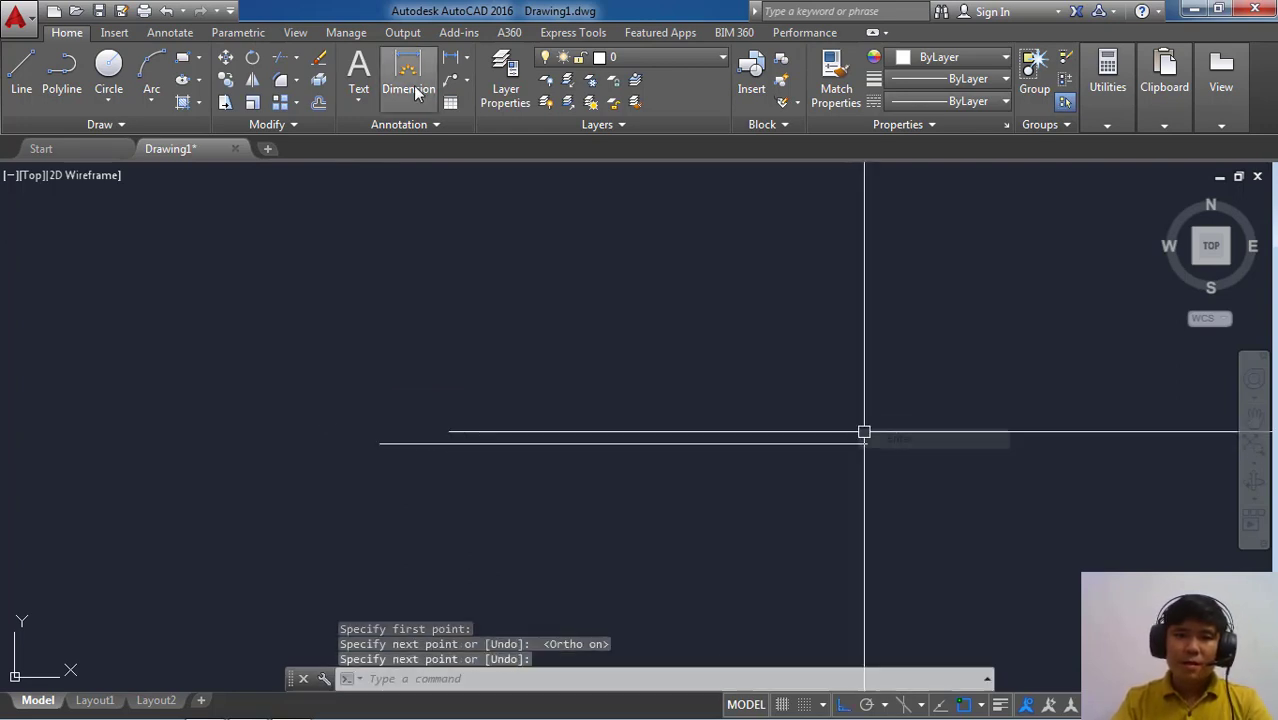
Add a linear dimension between the line's two endpoints, placed above it
click(408, 70)
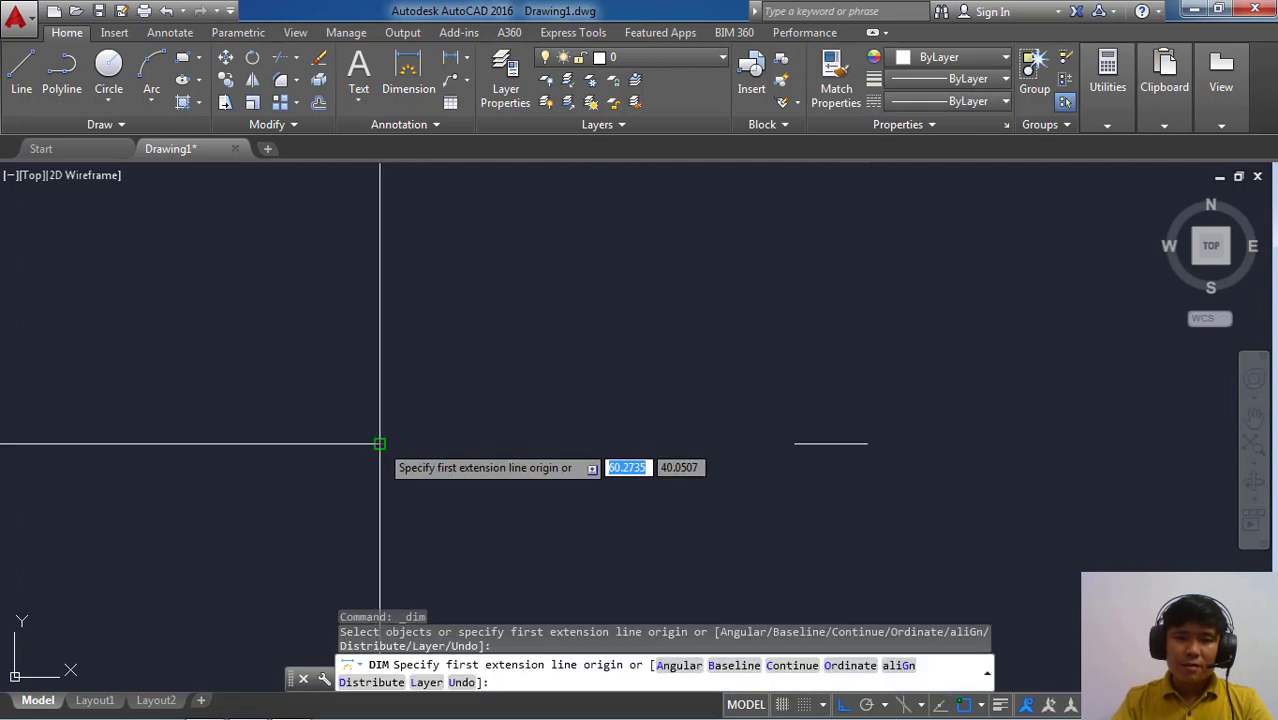
click(380, 443)
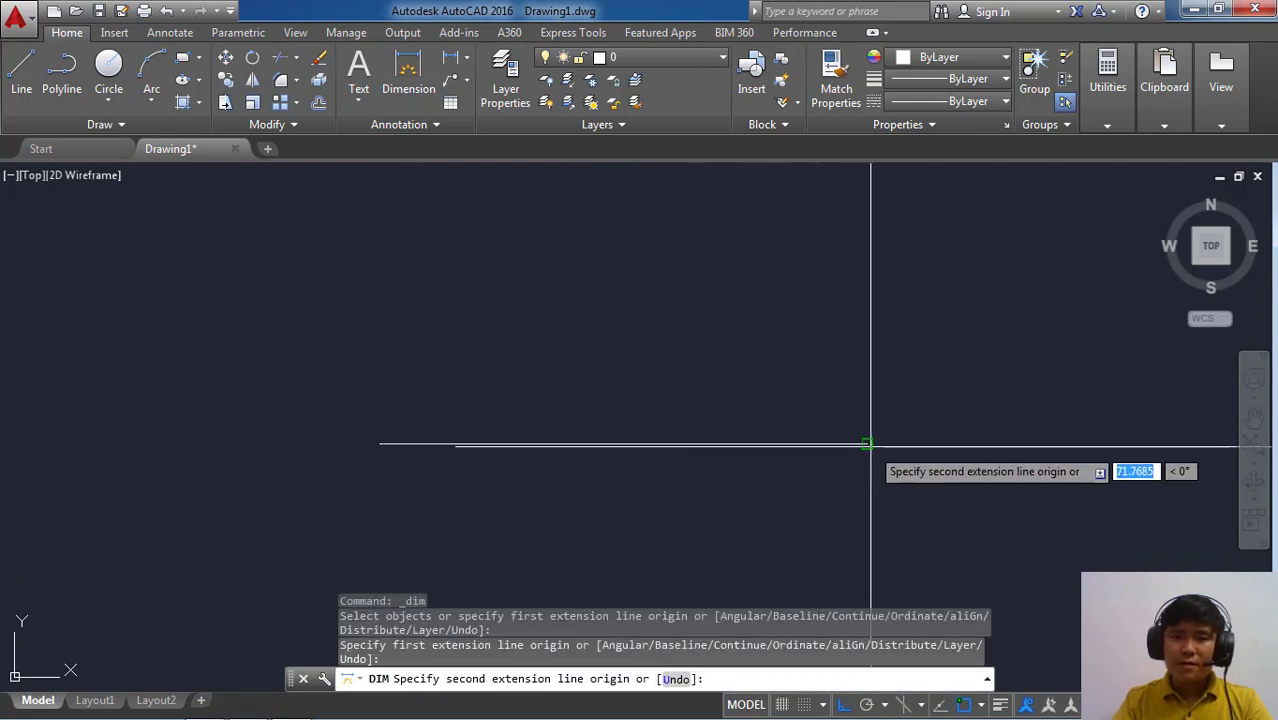
click(869, 443)
click(700, 387)
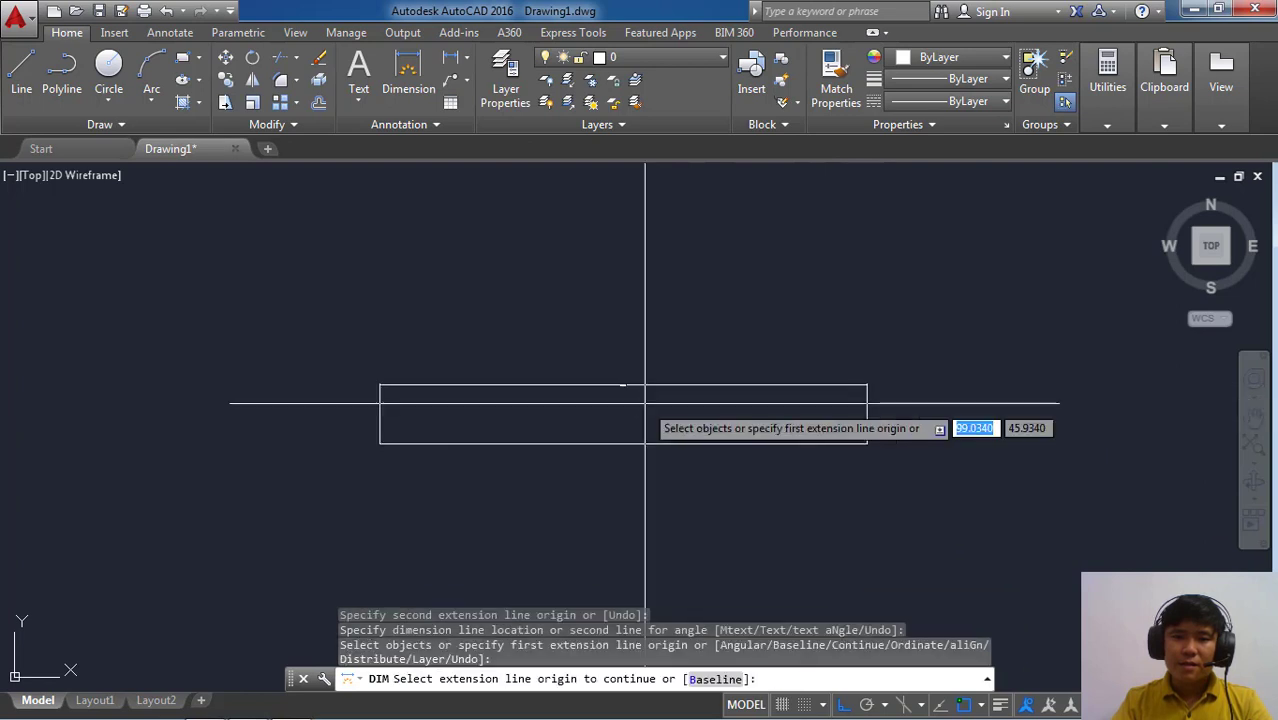
scroll(650, 402, up, 2)
key(Escape)
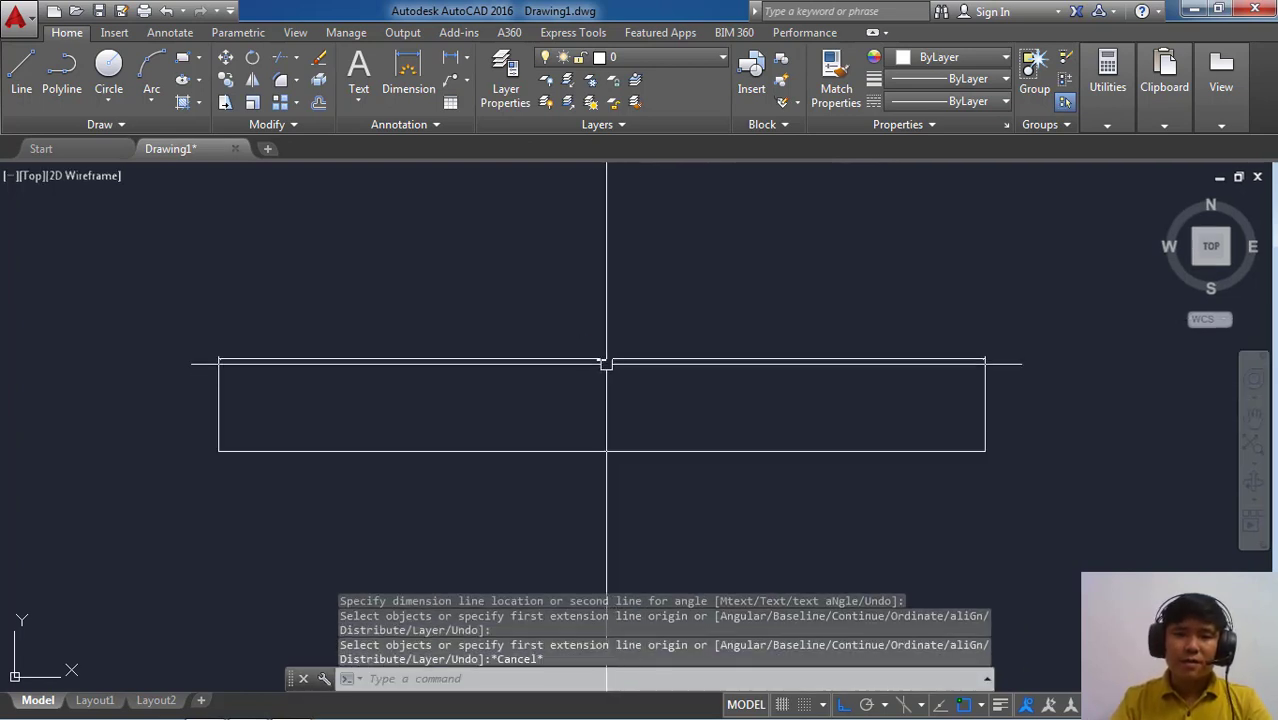
scroll(606, 365, down, 2)
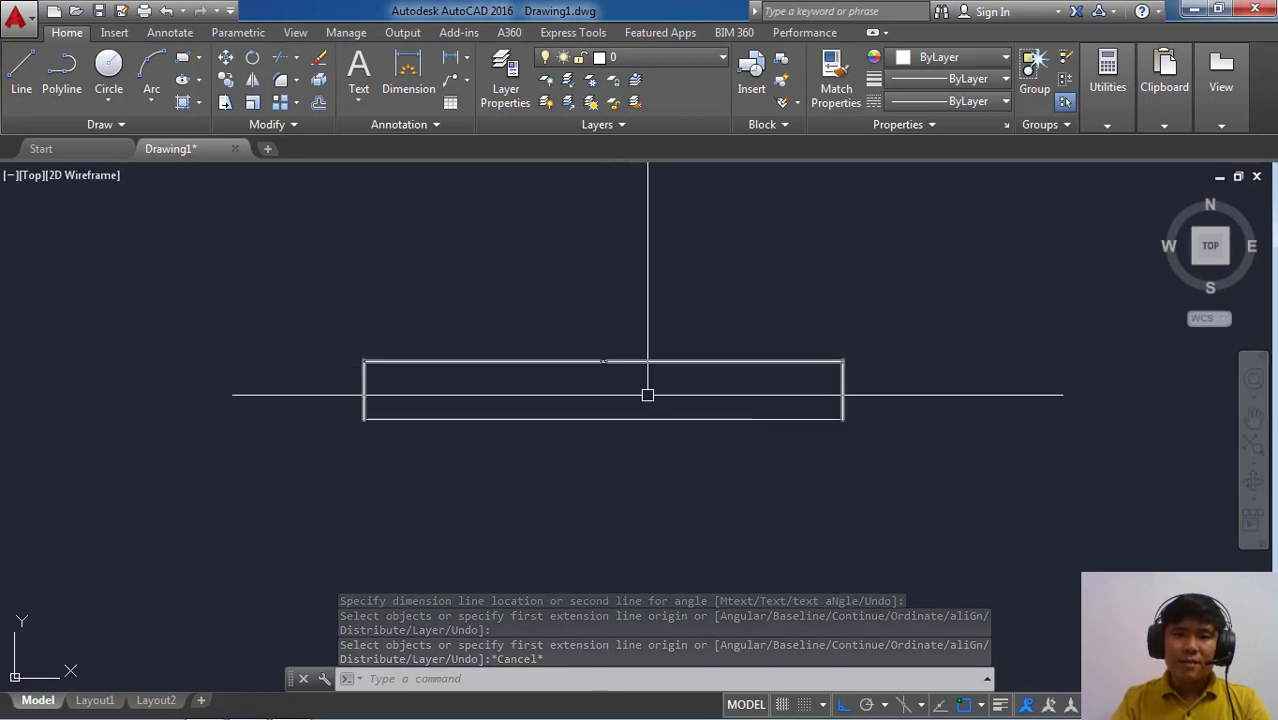
Erase the line and its dimension with a crossing selection, then enter the LINE command
click(879, 449)
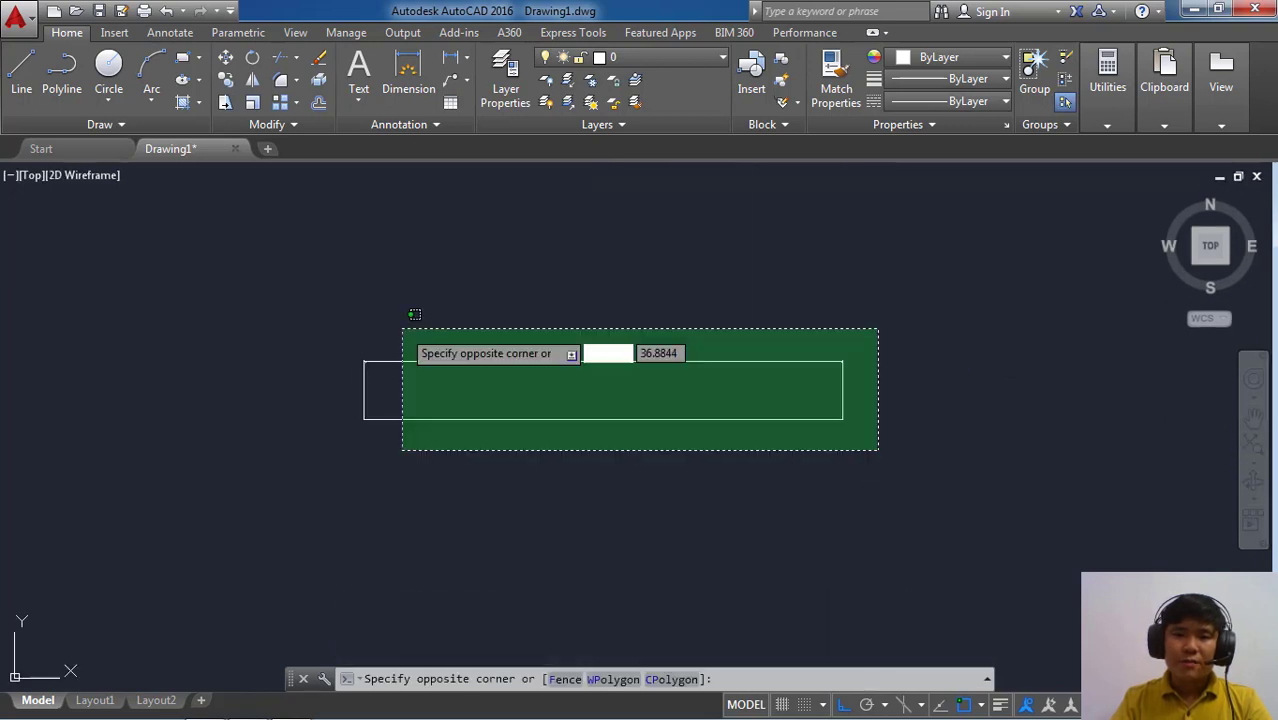
click(272, 307)
key(Delete)
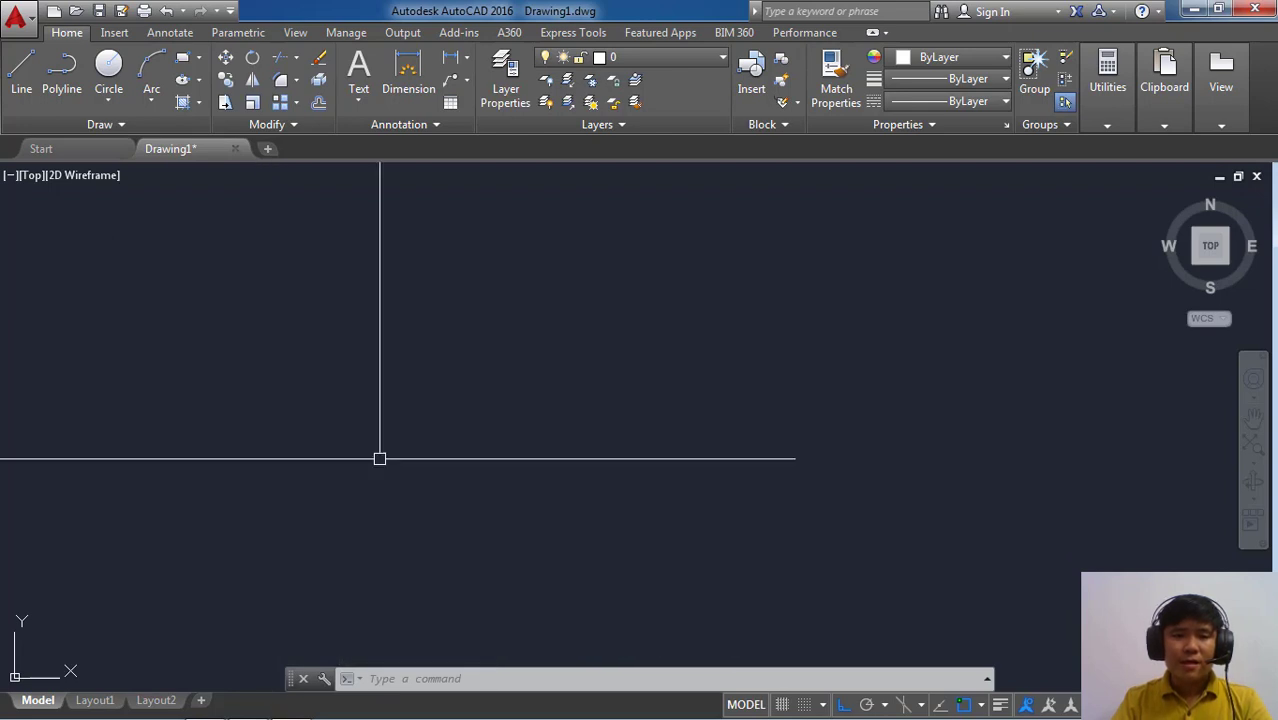
text(li)
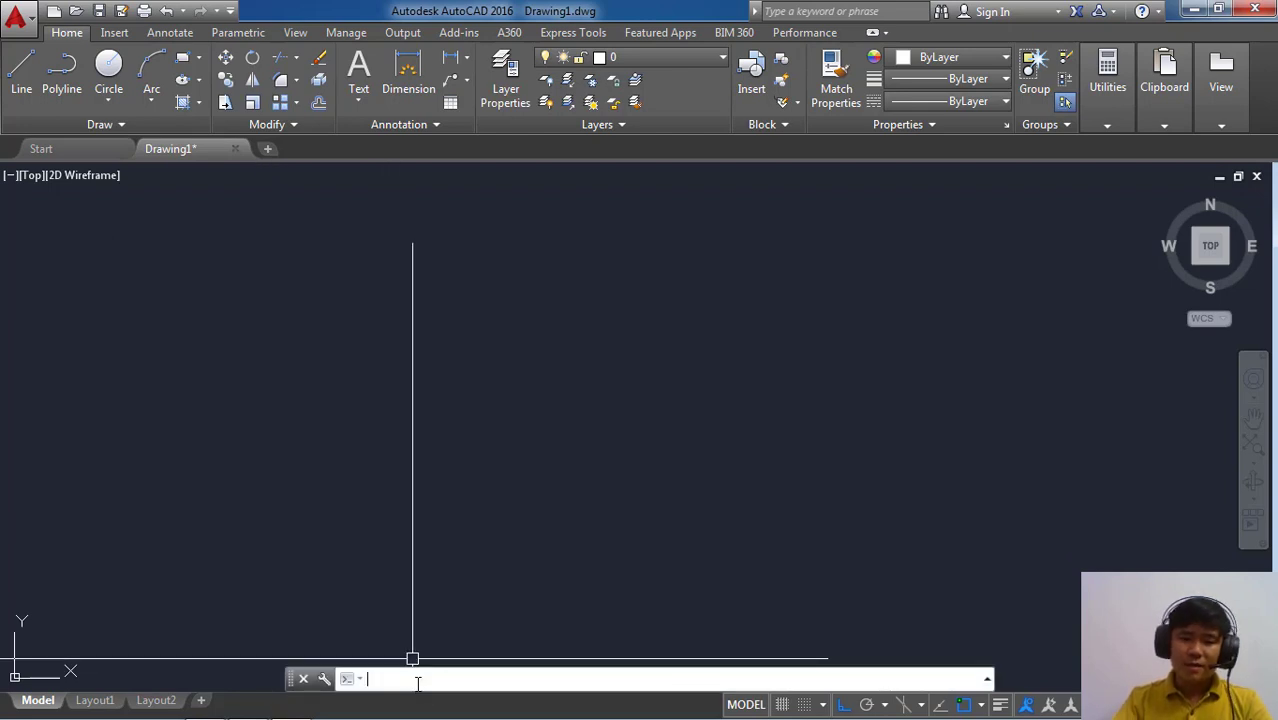
text(ne)
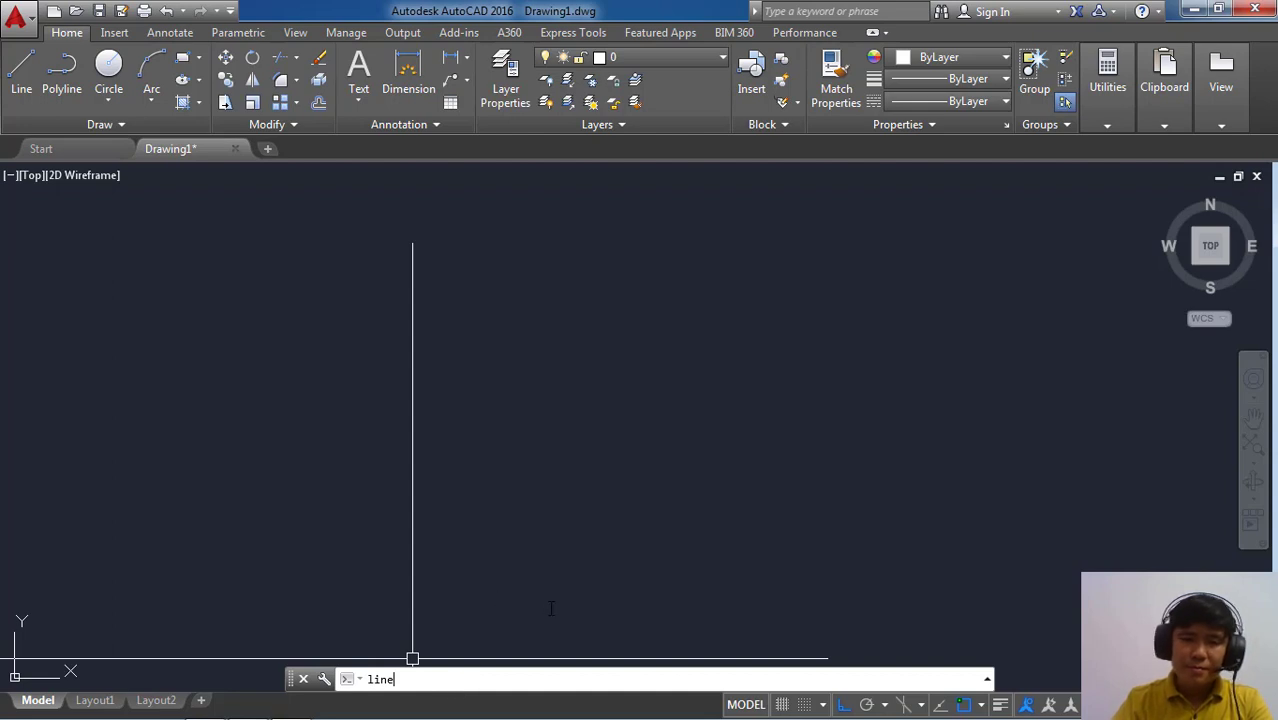
Draw a new horizontal line across the middle of the drawing with Ortho on
key(Return)
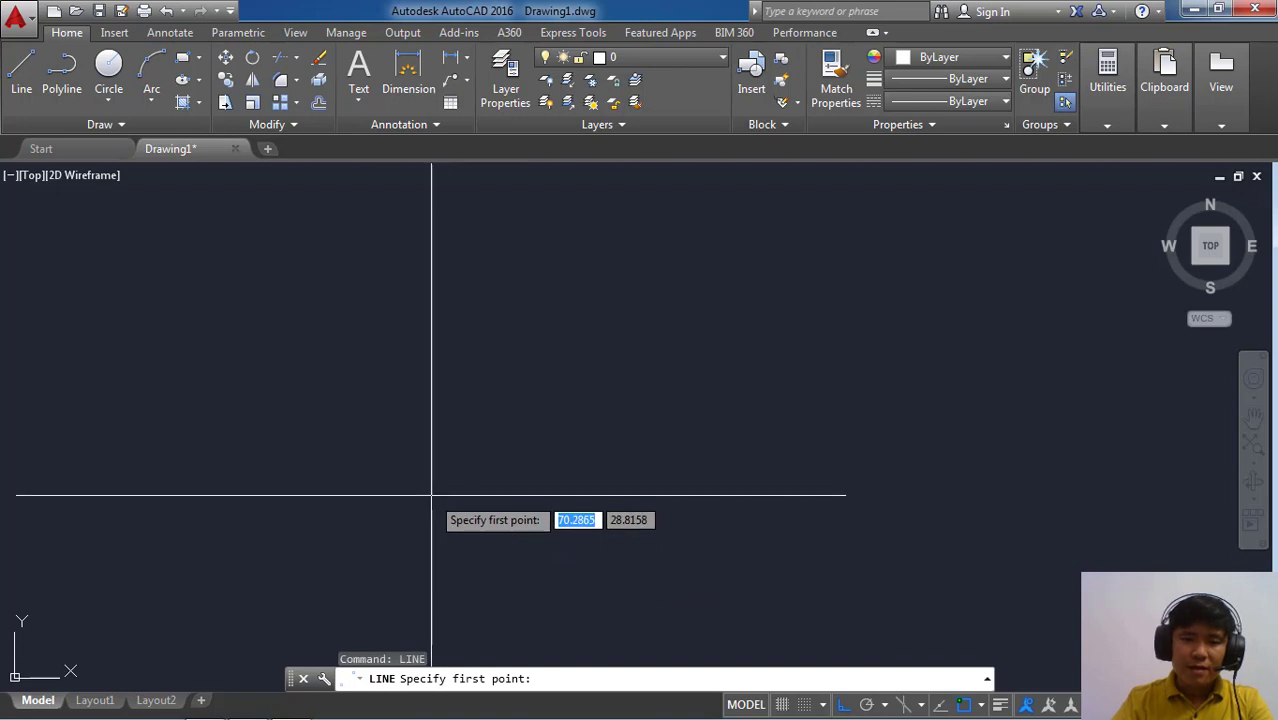
click(332, 447)
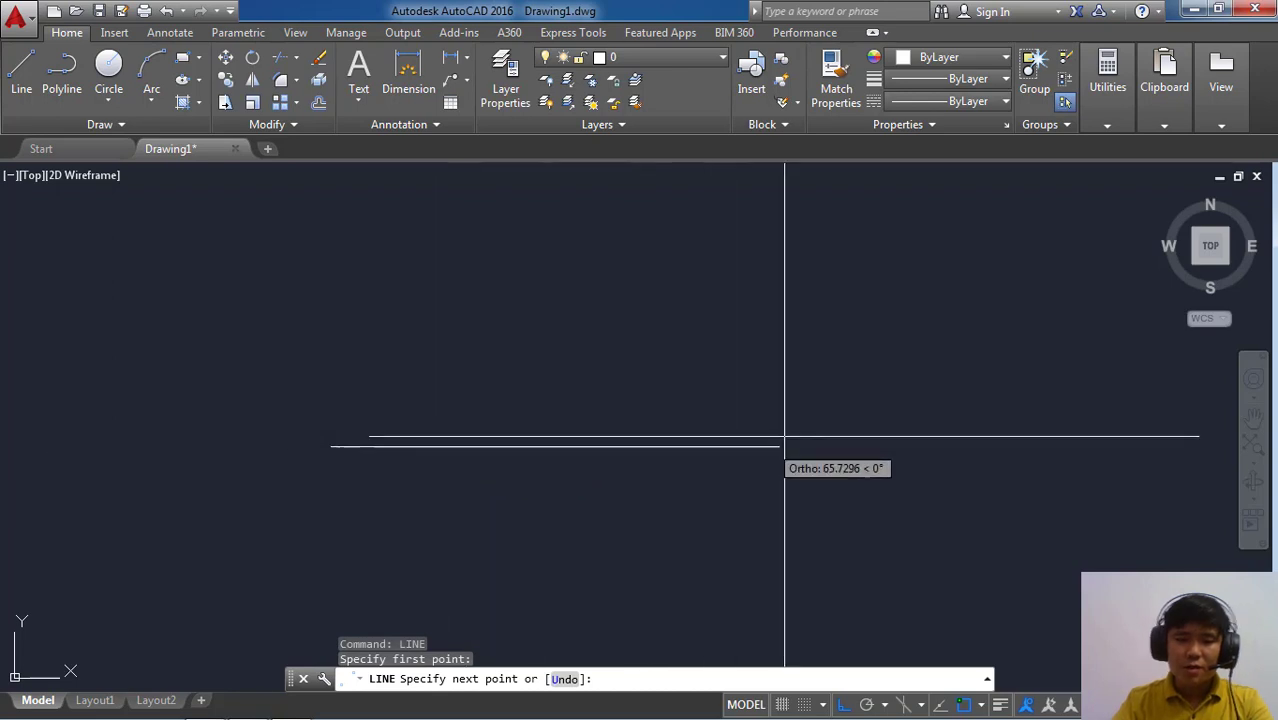
key(F8)
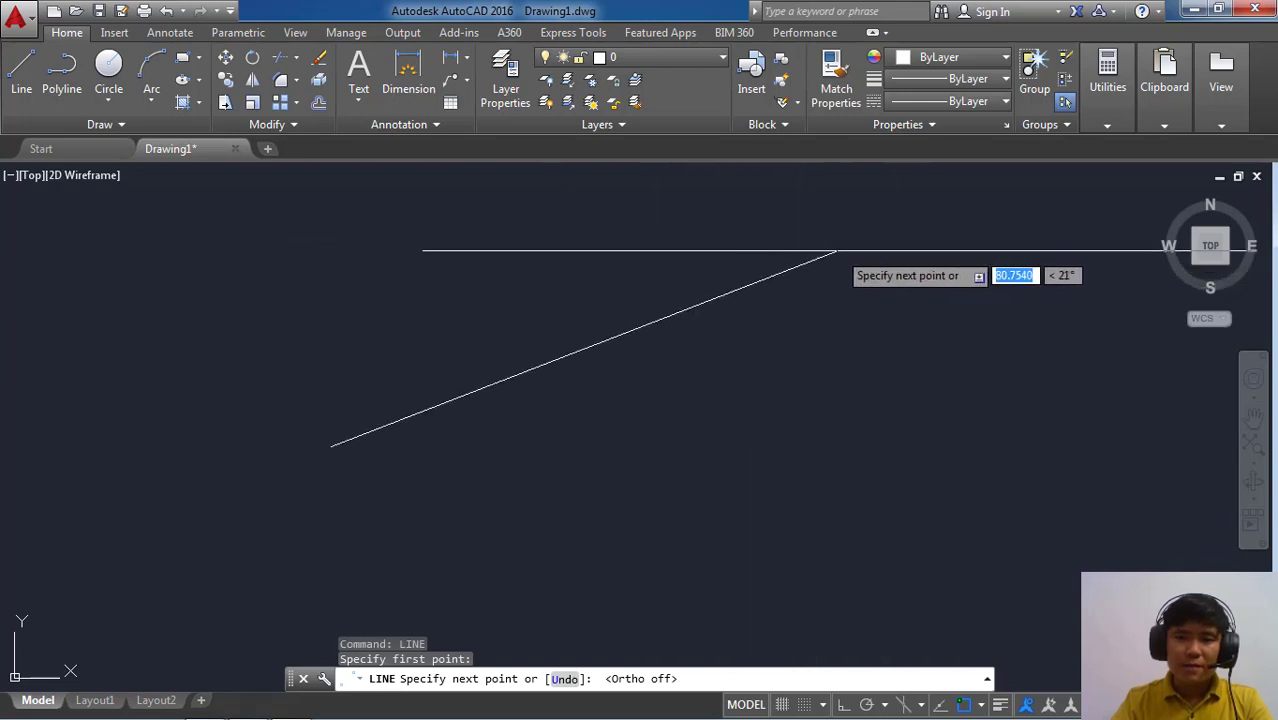
key(F8)
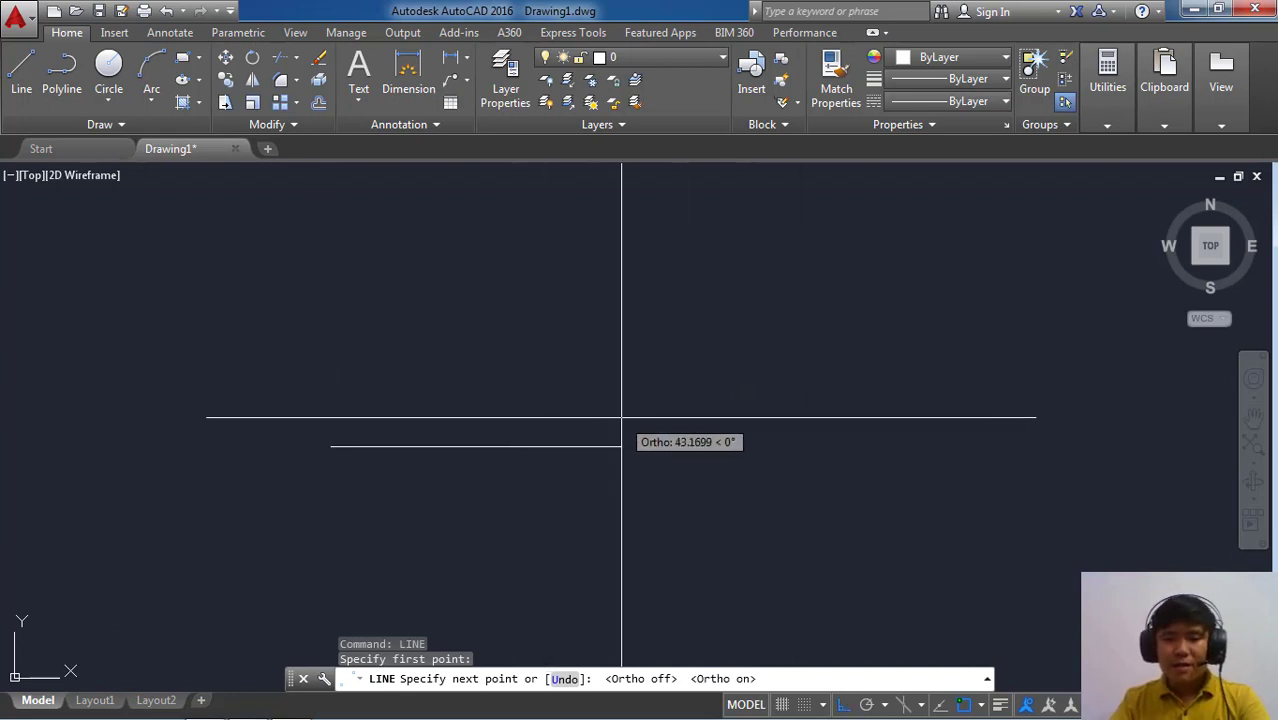
key(F8)
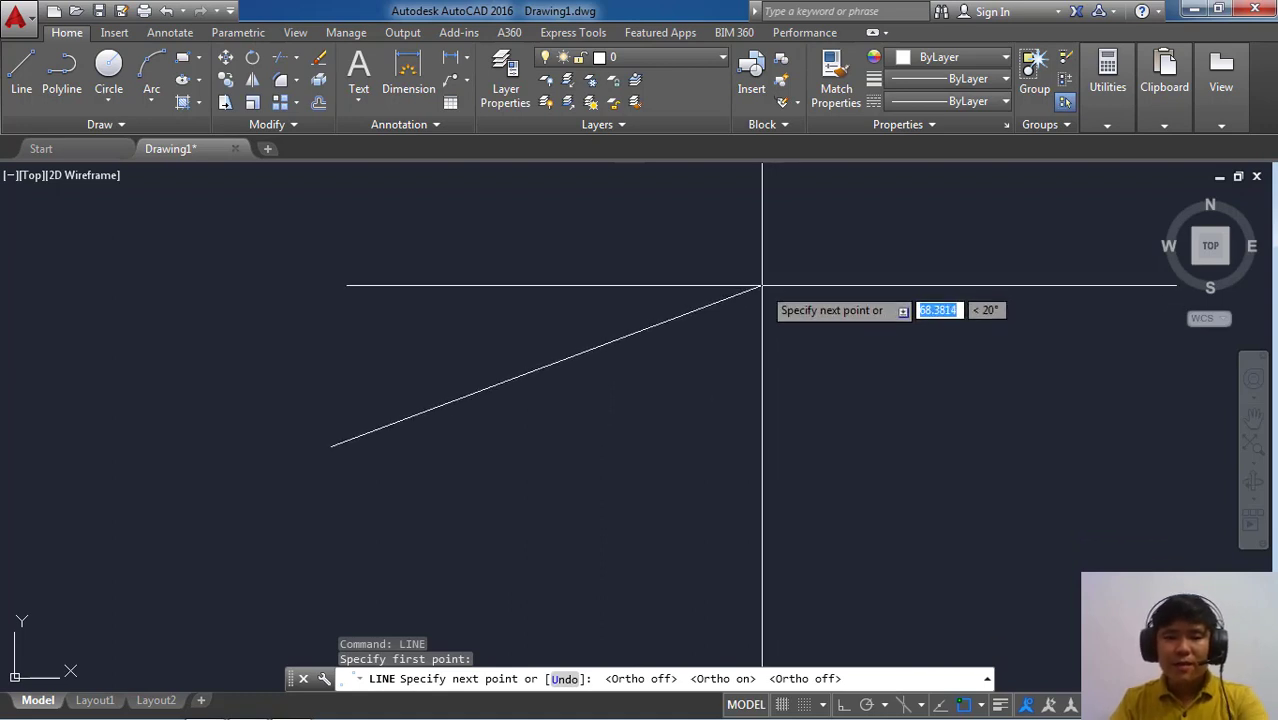
key(F8)
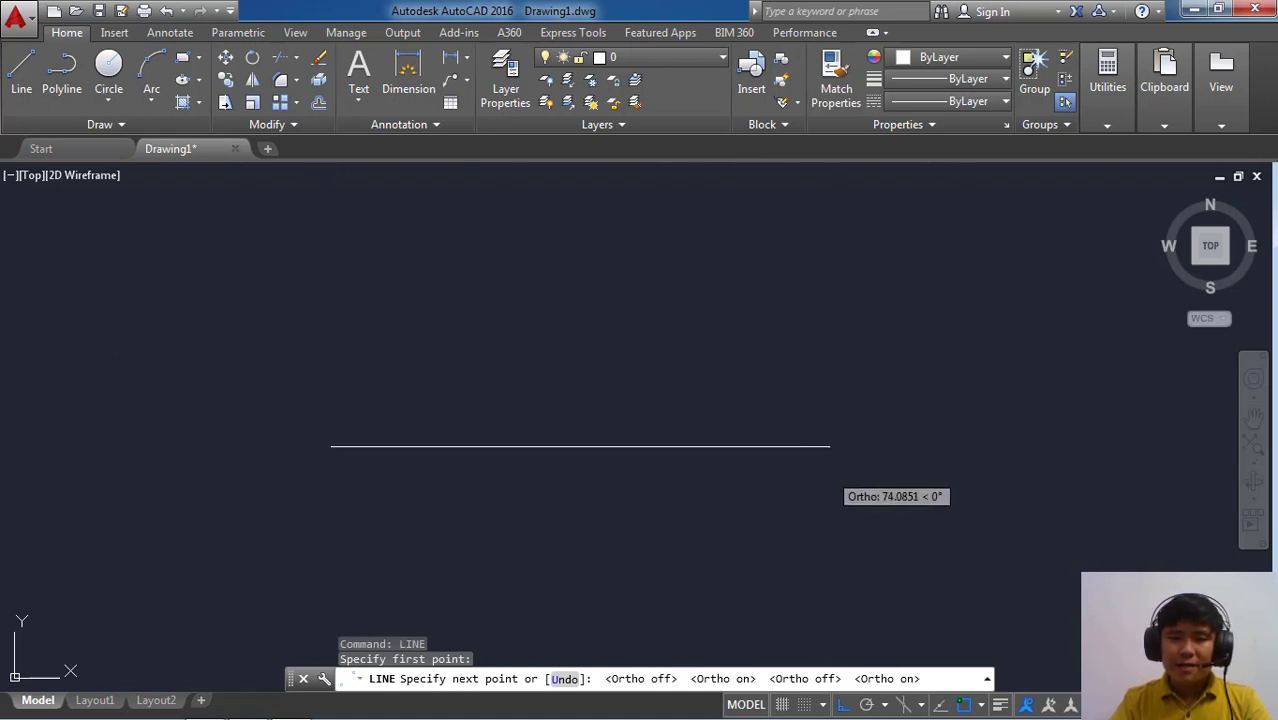
click(908, 452)
right_click(908, 490)
click(940, 498)
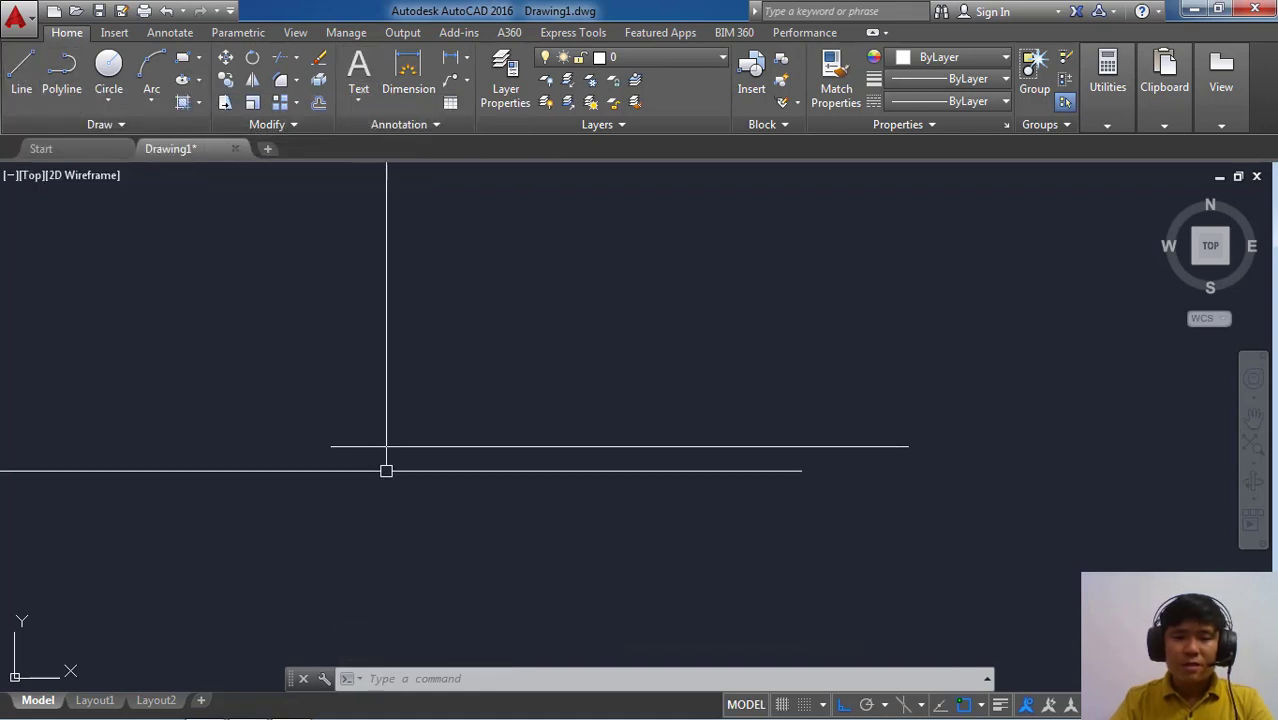
Draw a 200-unit horizontal line above the first line by typing its length
click(427, 679)
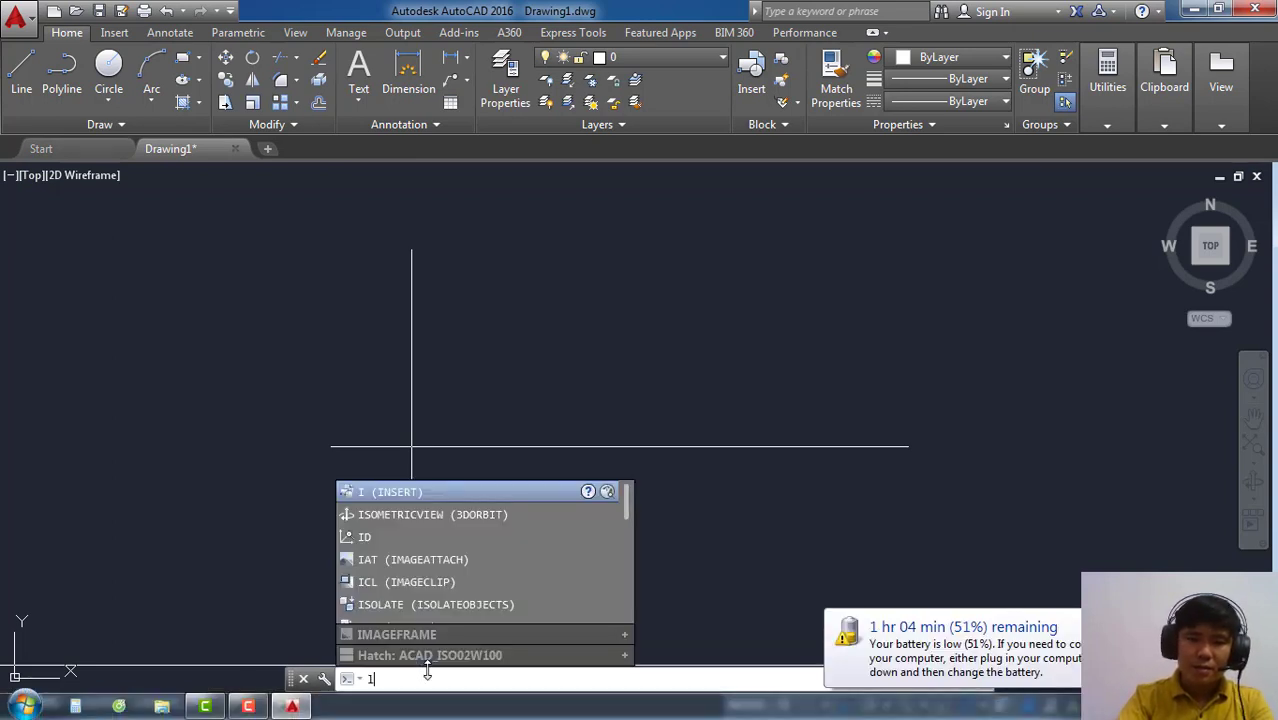
text(ine)
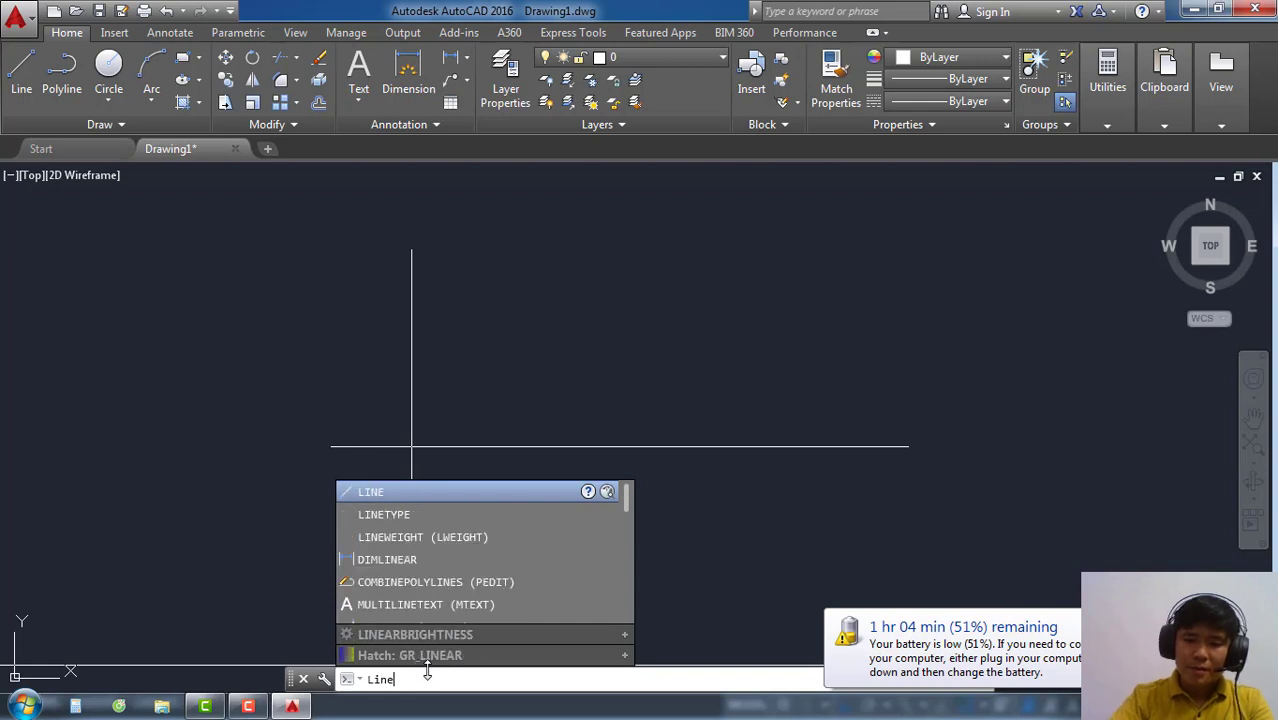
key(Return)
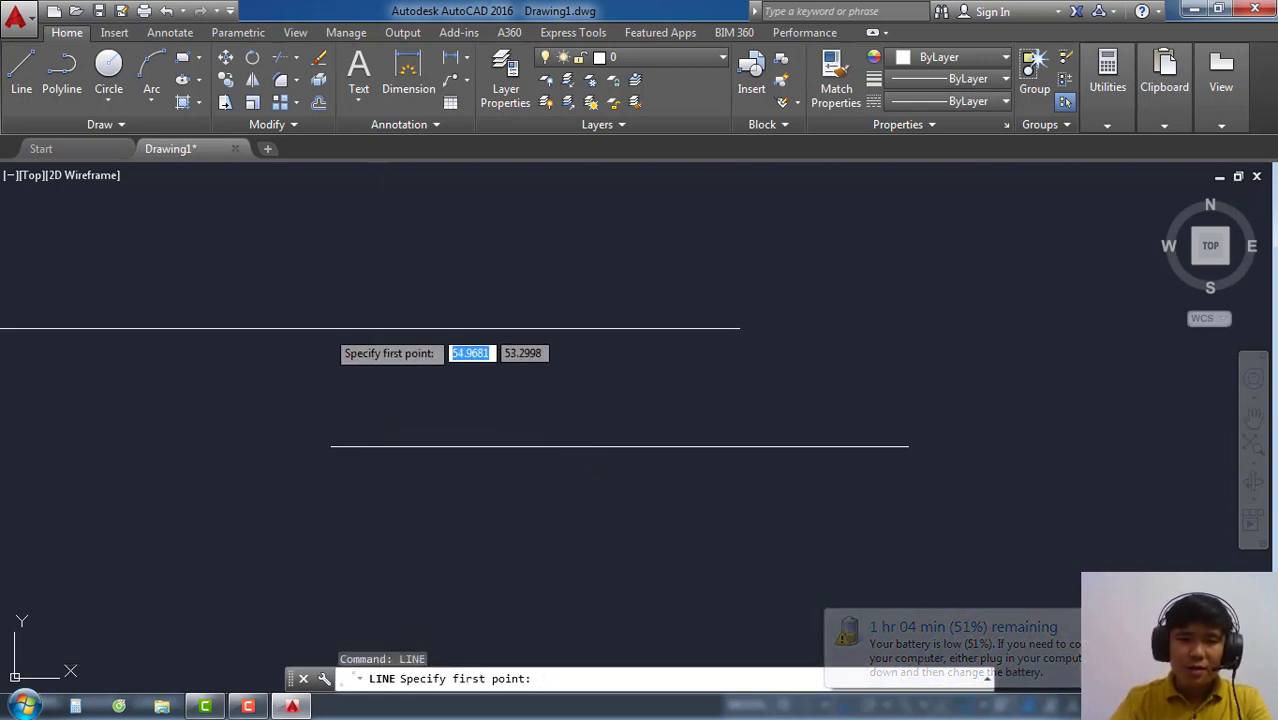
click(323, 318)
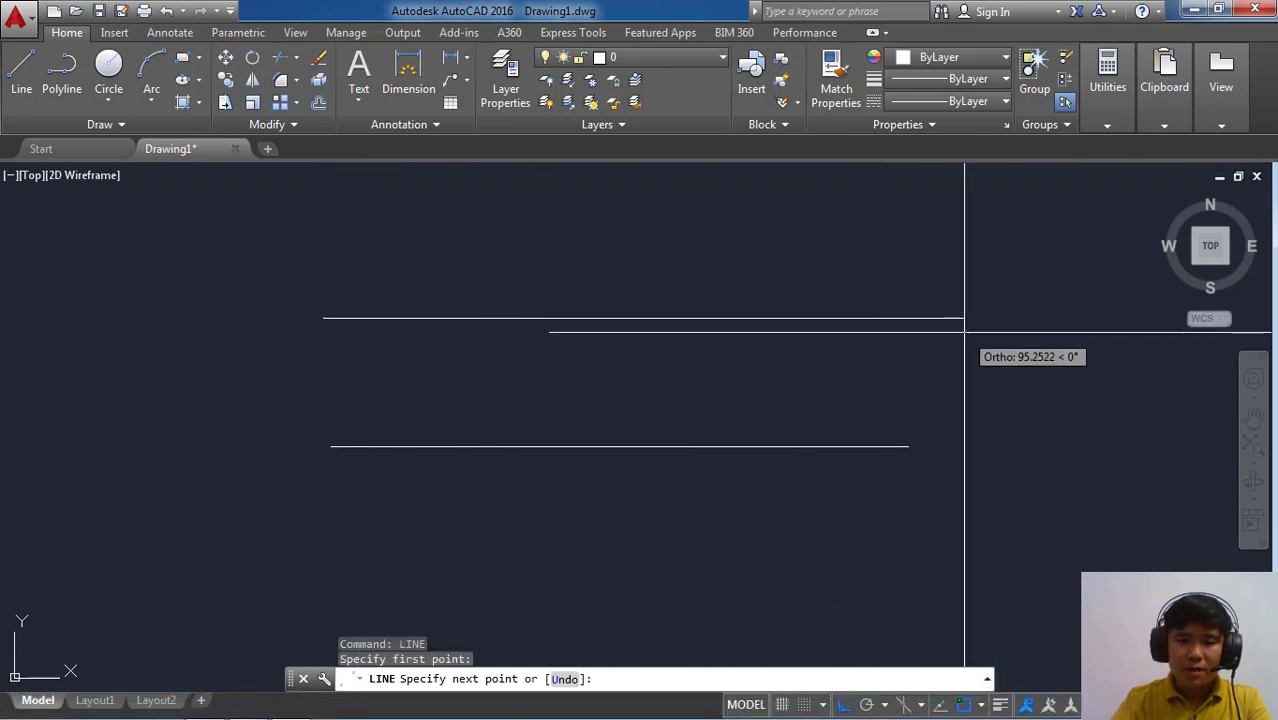
text(200)
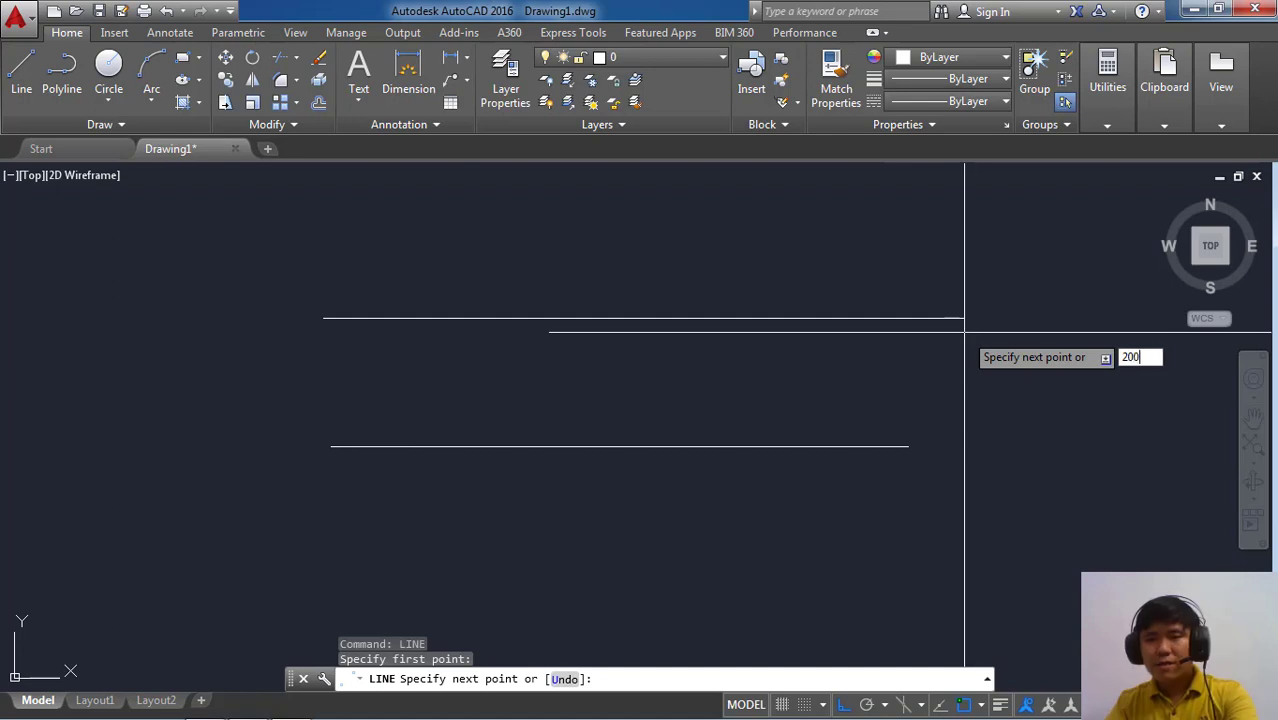
key(Return)
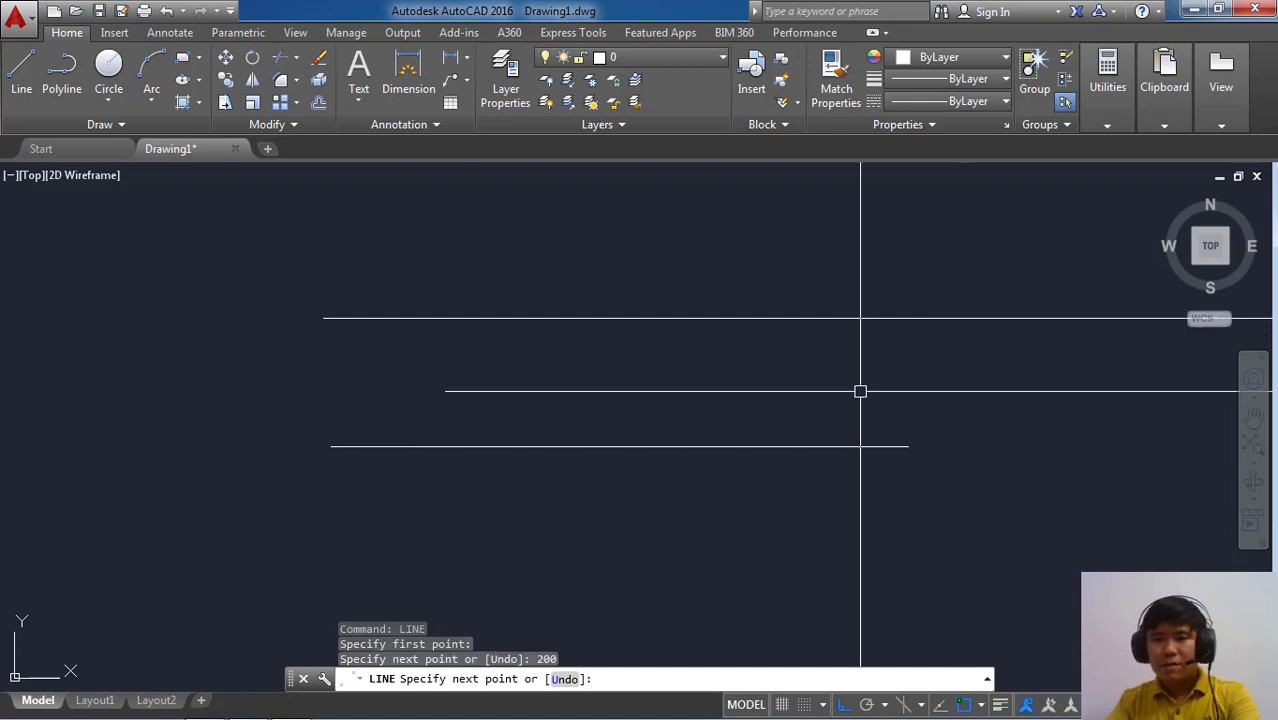
key(Return)
scroll(860, 399, down, 3)
scroll(633, 414, up, 3)
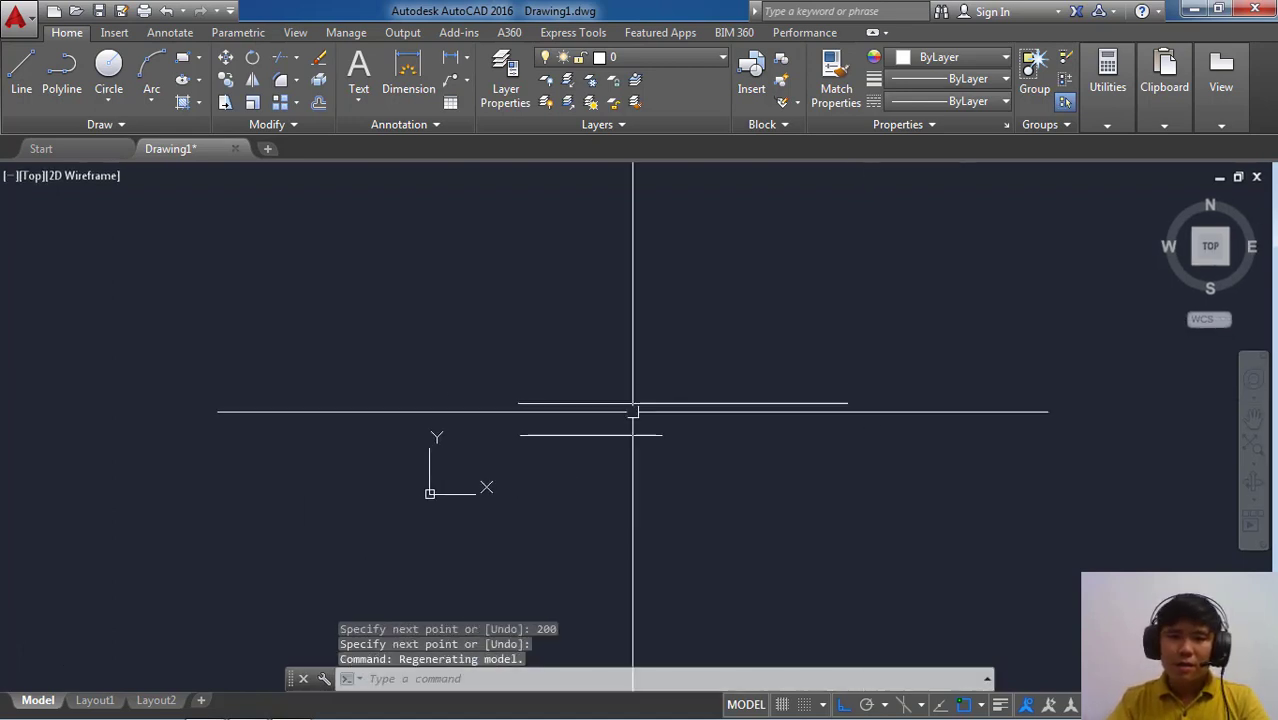
scroll(448, 187, up, 1)
middle_drag(448, 187, 562, 351)
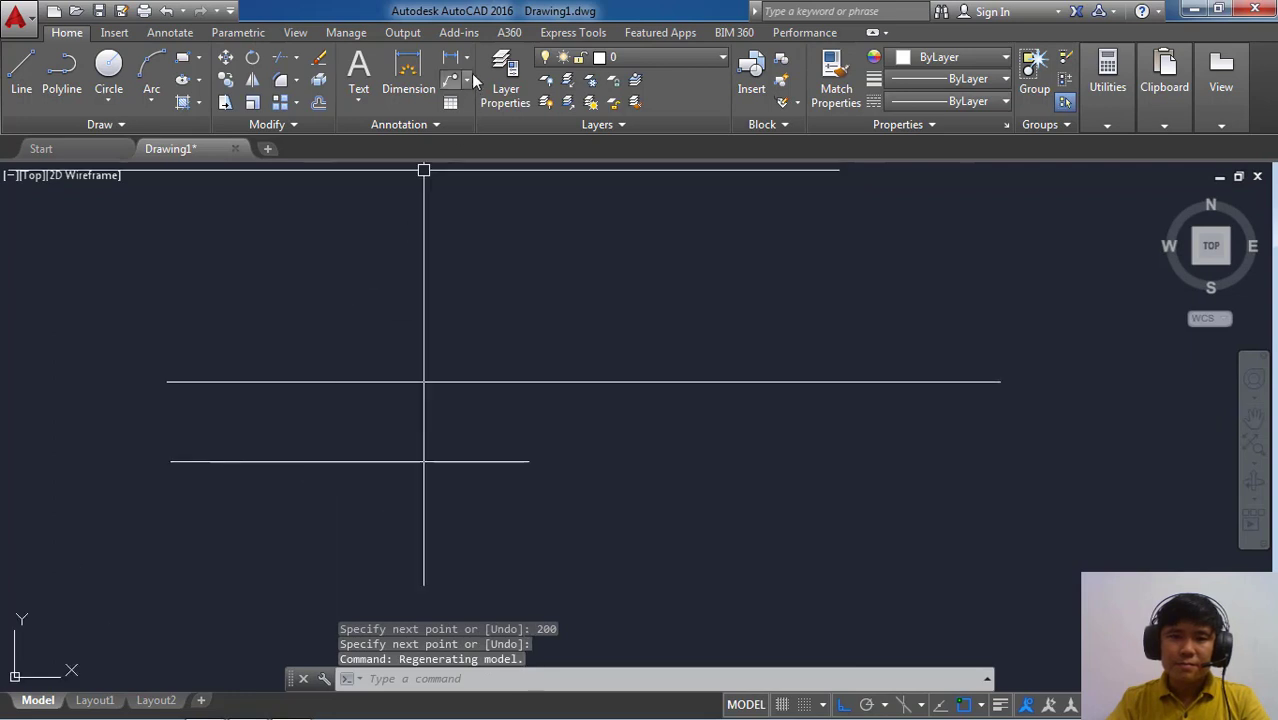
Place a linear dimension reading 200.0000 above the 200-unit top line
click(460, 62)
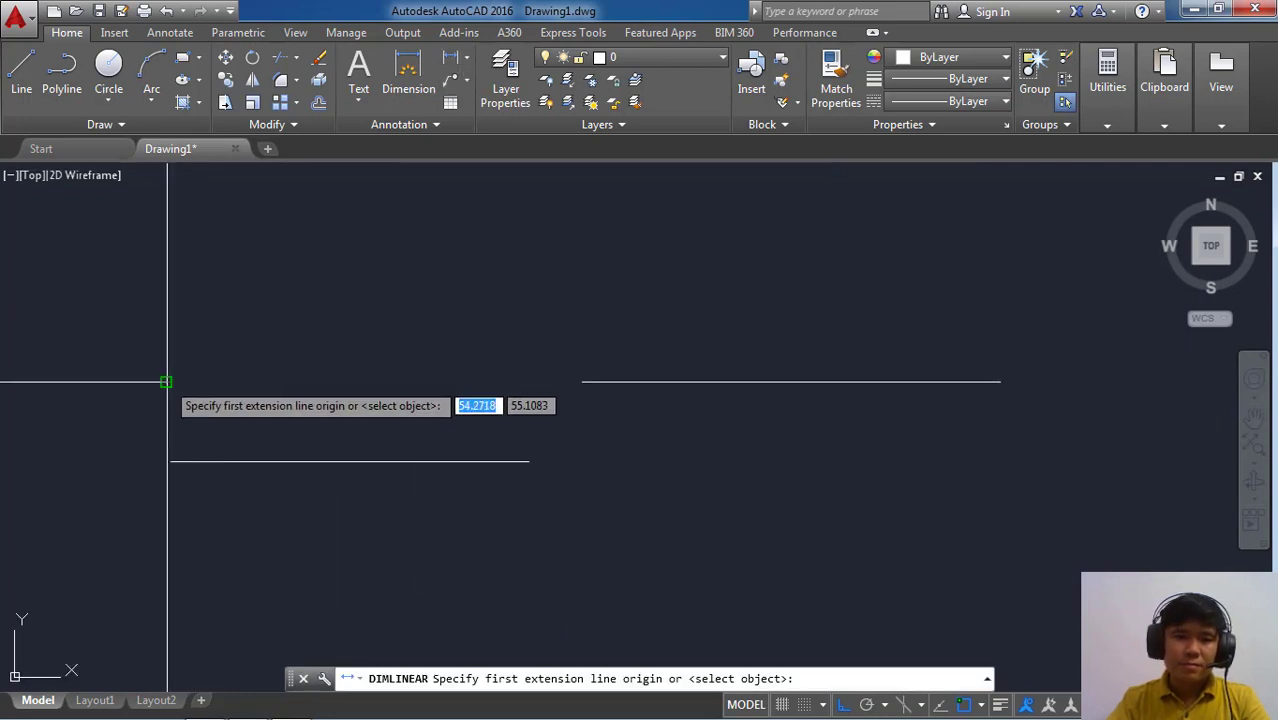
click(167, 381)
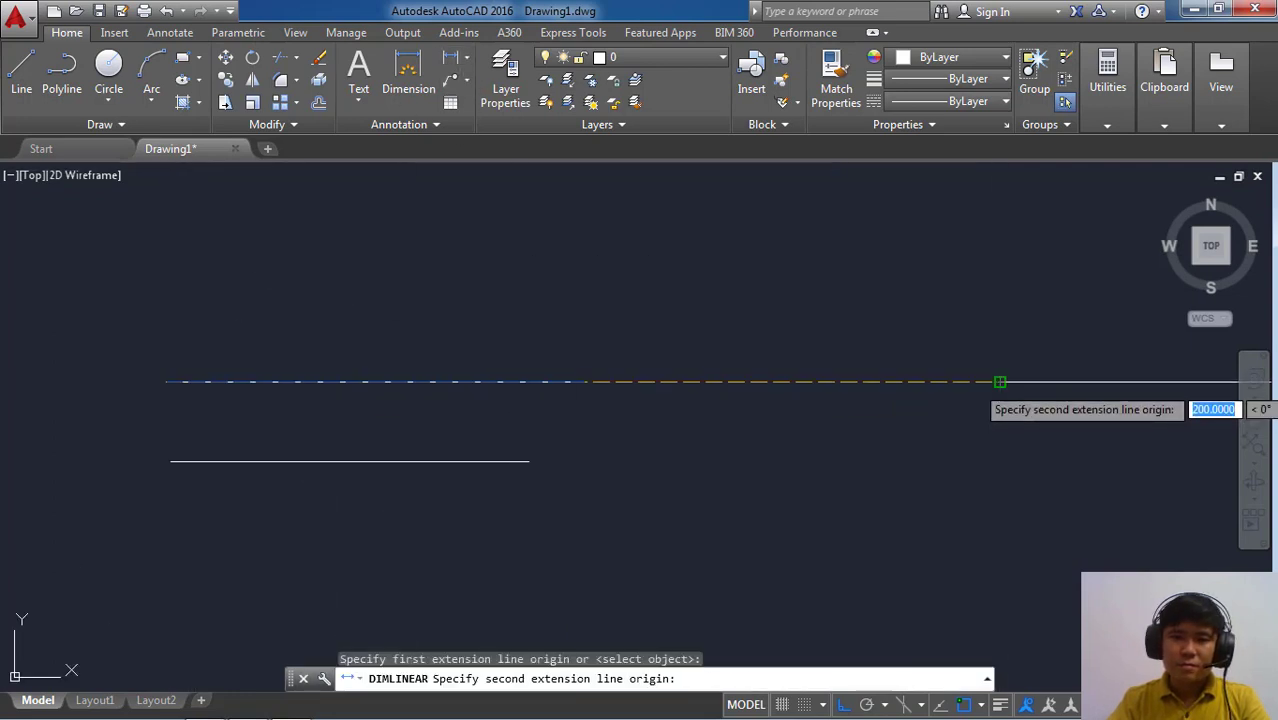
click(1000, 381)
click(955, 326)
scroll(662, 331, up, 3)
scroll(560, 310, up, 2)
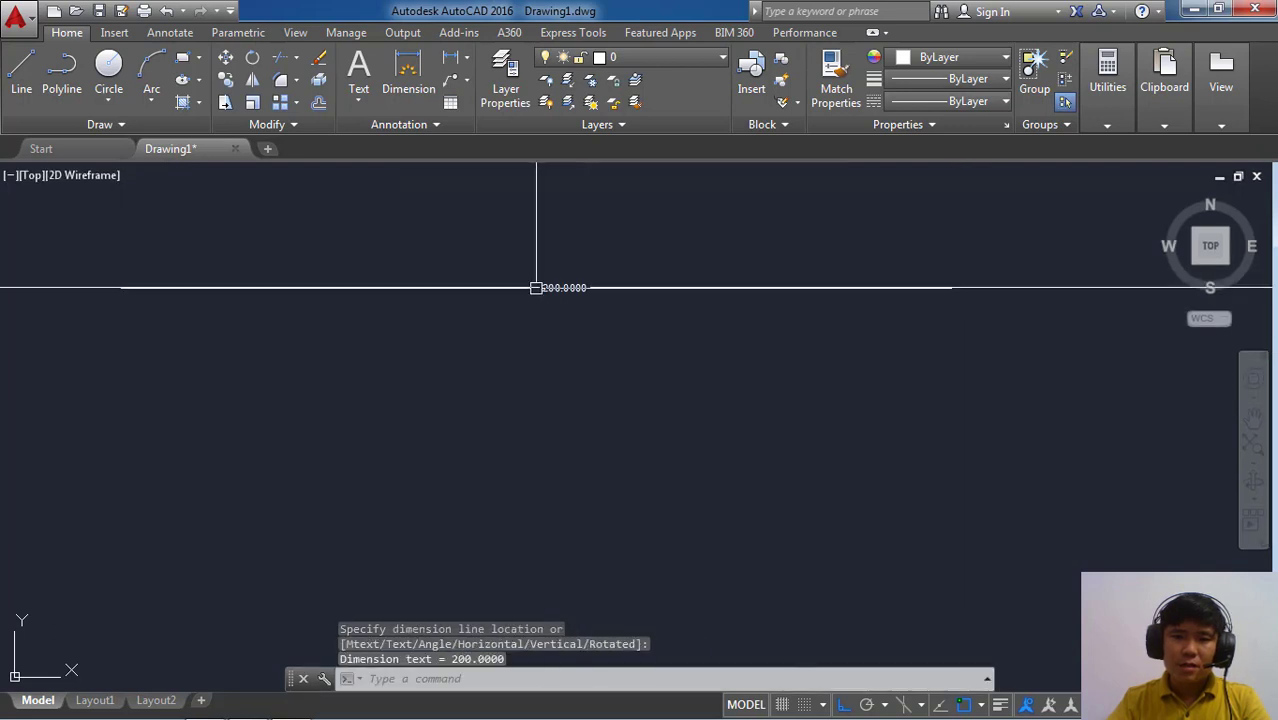
scroll(536, 287, up, 2)
scroll(559, 300, down, 3)
scroll(559, 297, up, 2)
scroll(590, 314, down, 2)
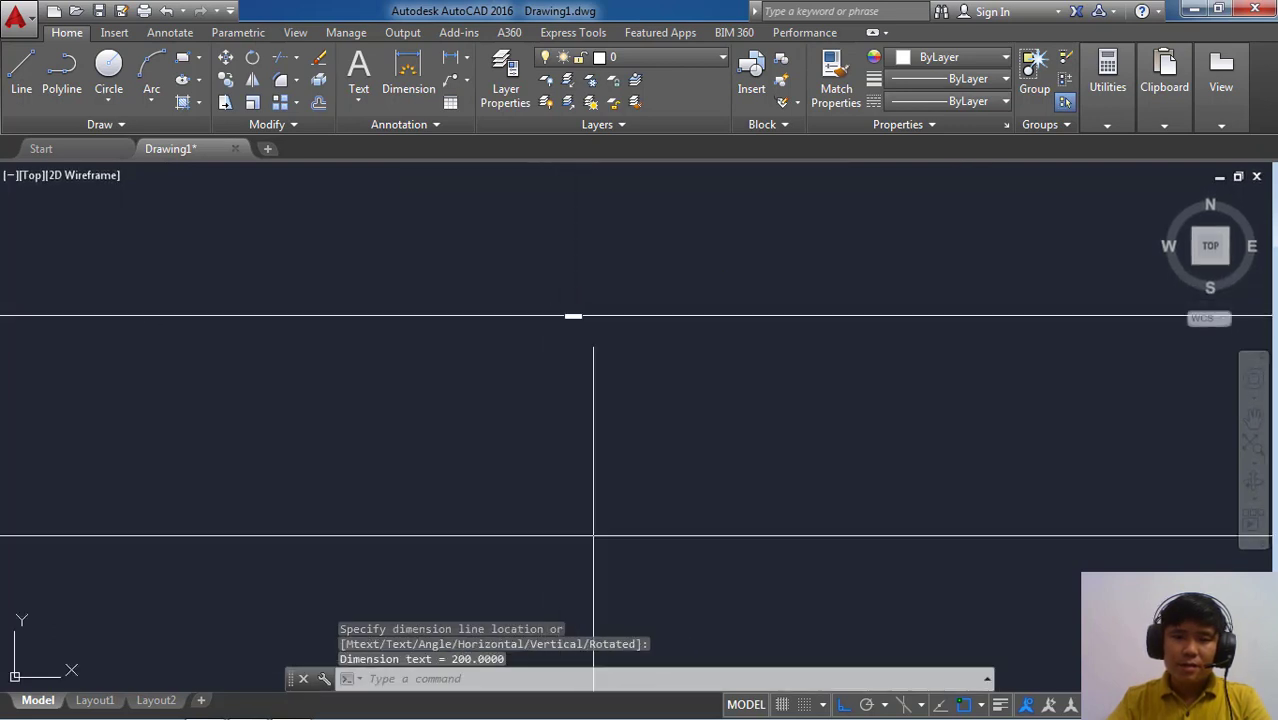
scroll(600, 354, up, 3)
scroll(662, 377, up, 2)
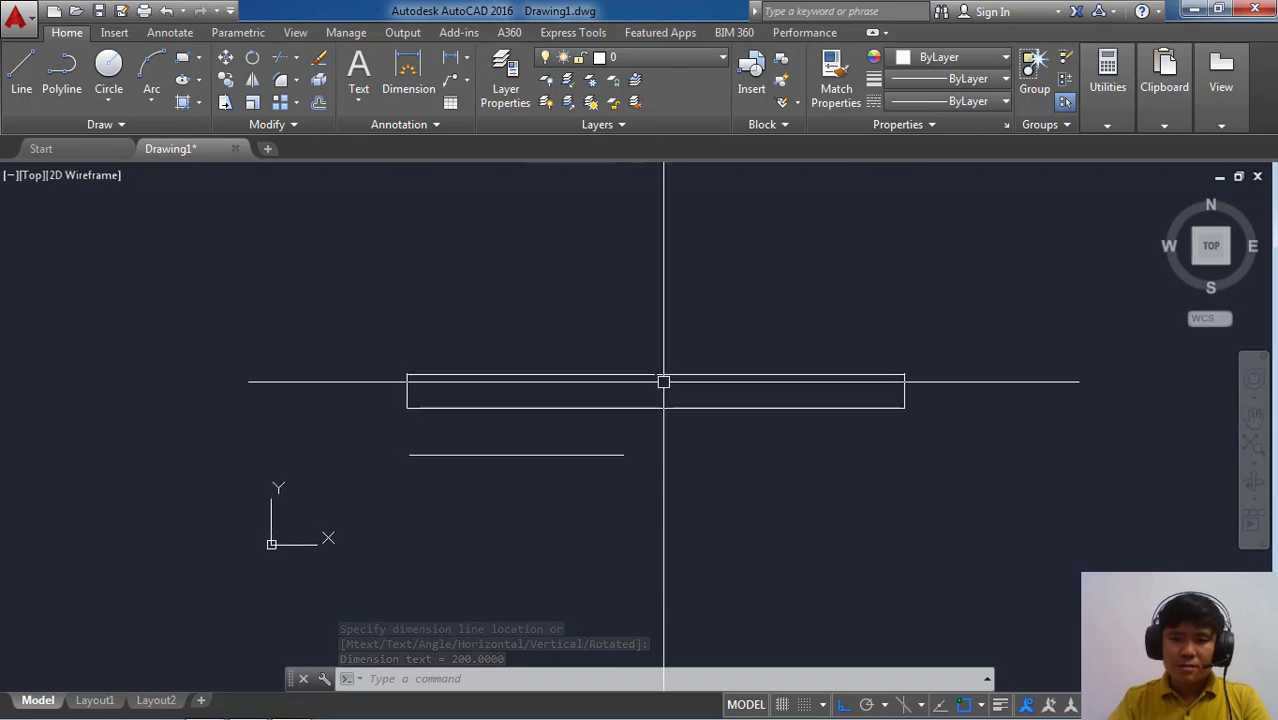
scroll(647, 346, up, 2)
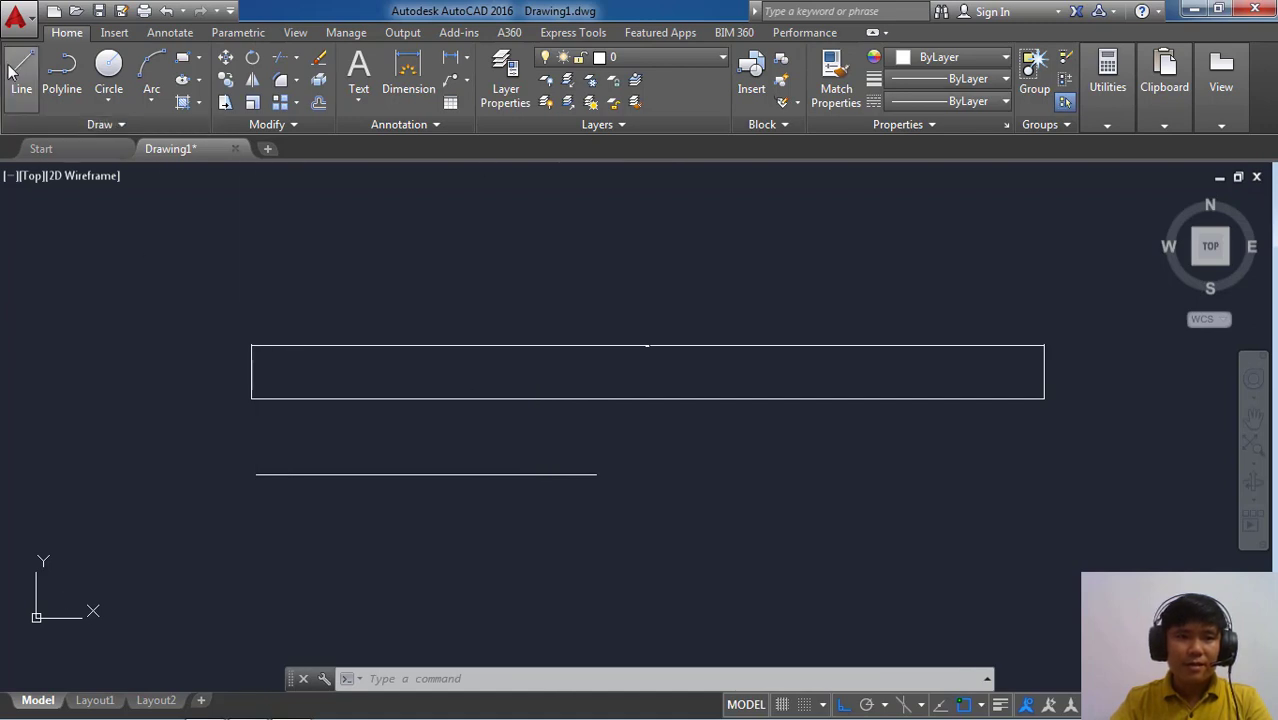
Draw a 150-unit horizontal line above the dimensioned line
middle_drag(262, 277, 324, 360)
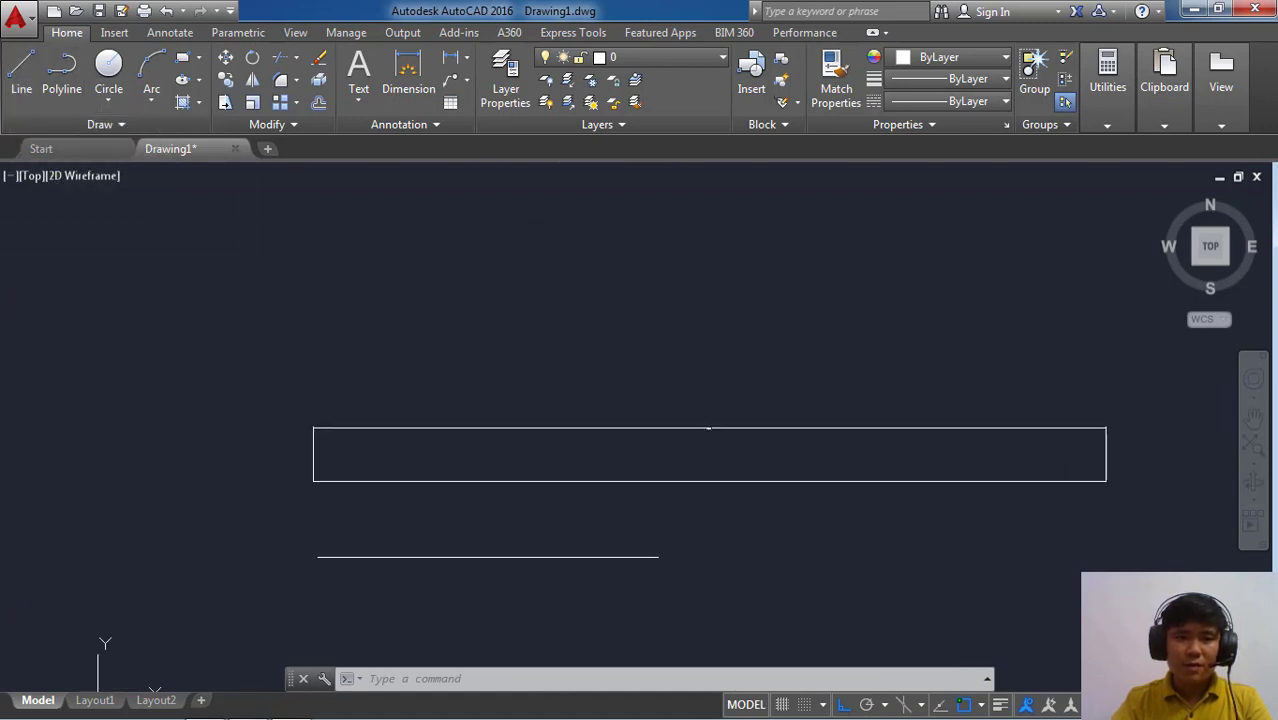
click(27, 86)
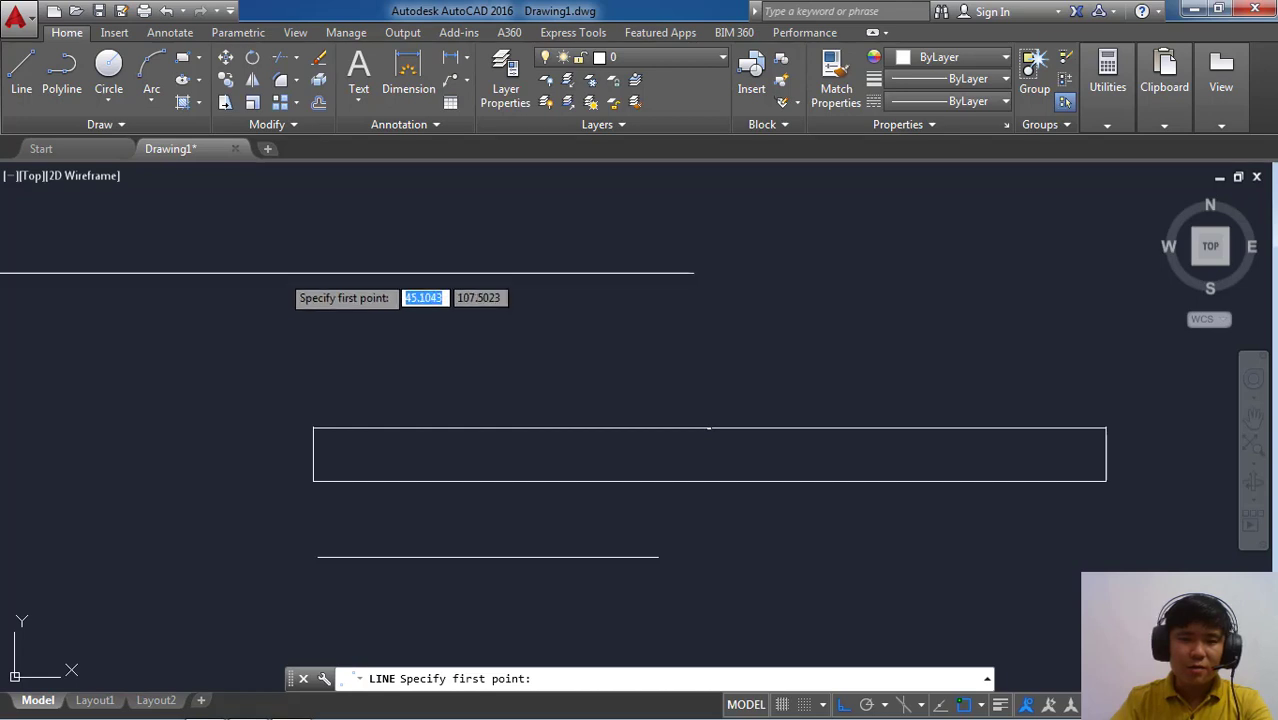
click(310, 325)
text(1)
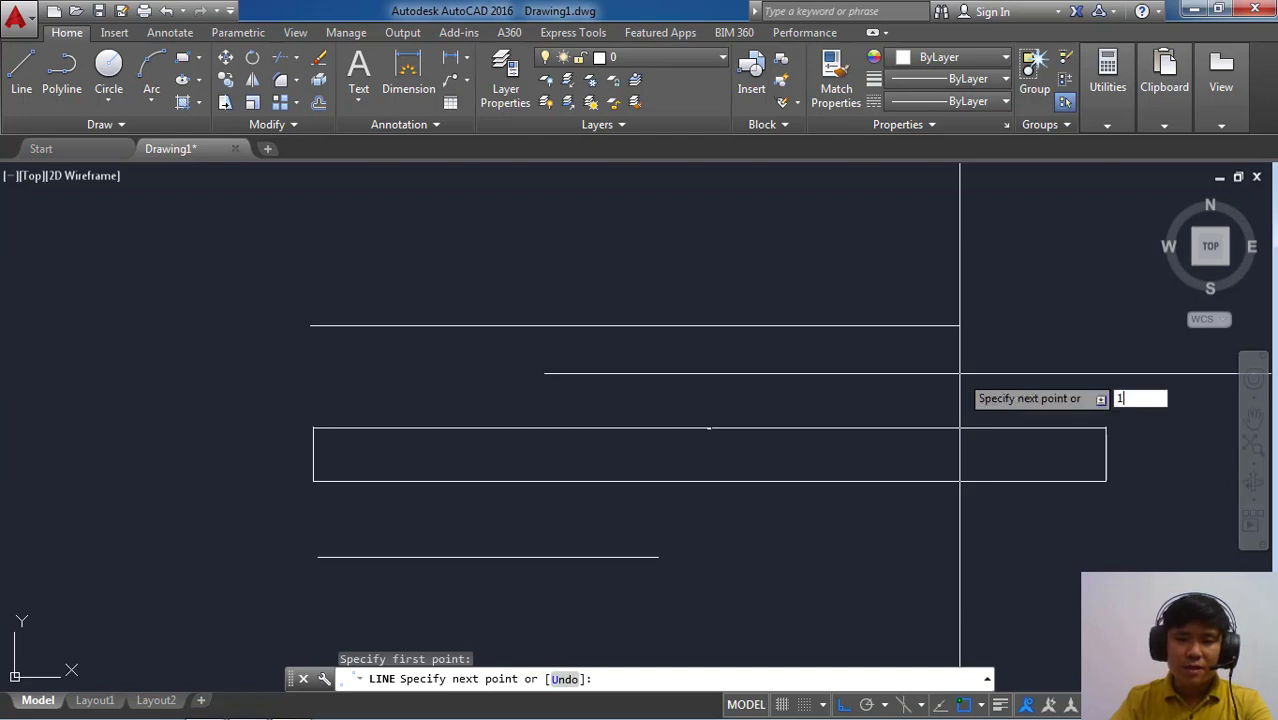
text(50)
key(Return)
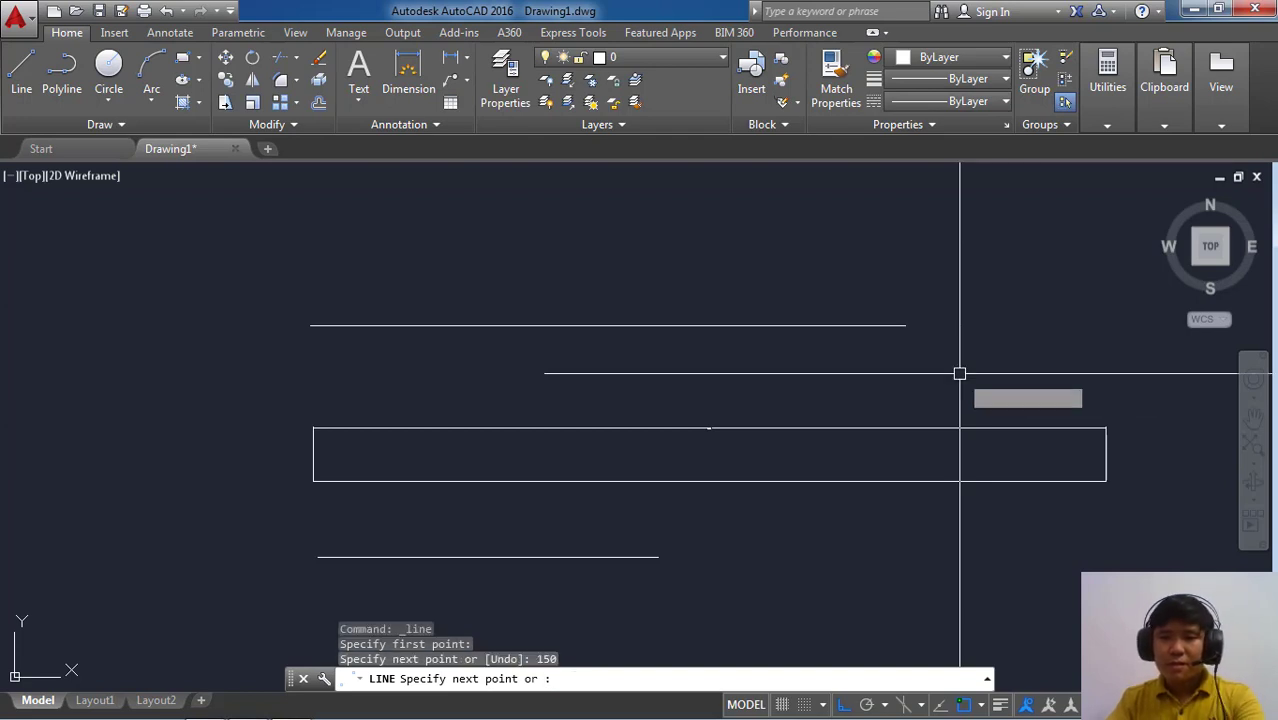
key(Return)
click(407, 68)
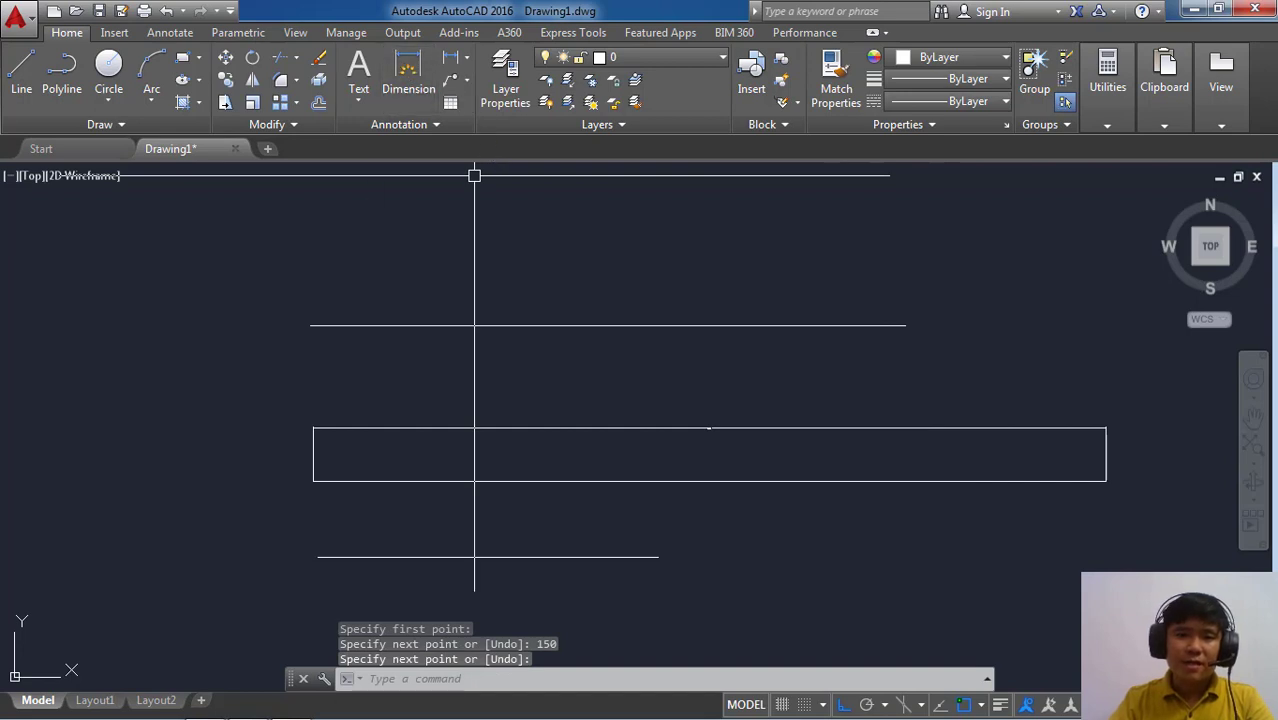
Dimension the new line end to end, placing the 150.0000 label above it
click(310, 325)
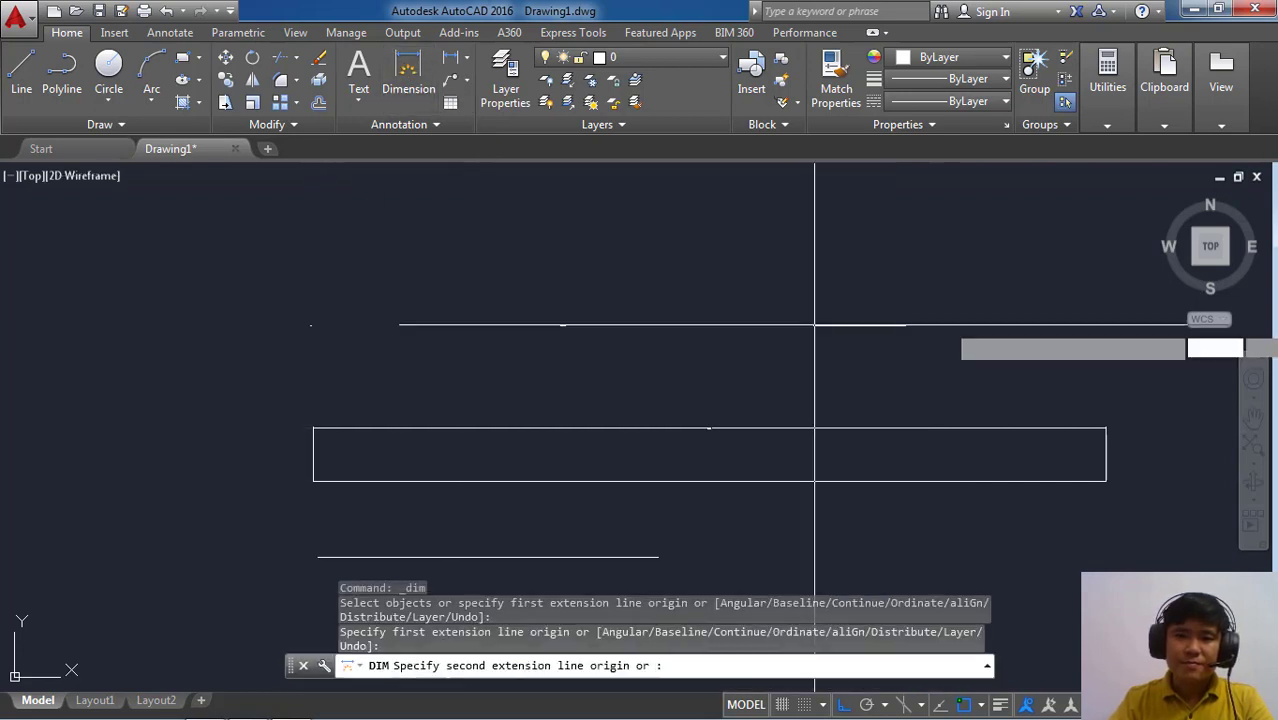
click(905, 325)
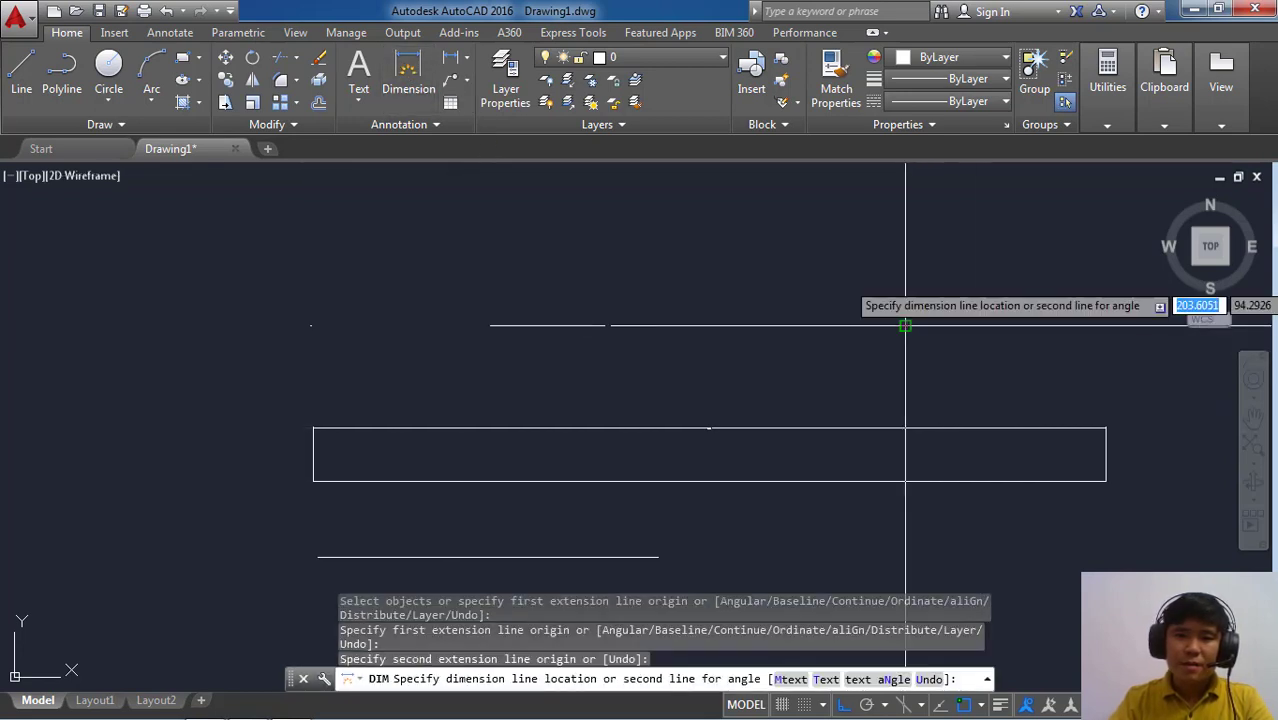
click(645, 284)
key(Escape)
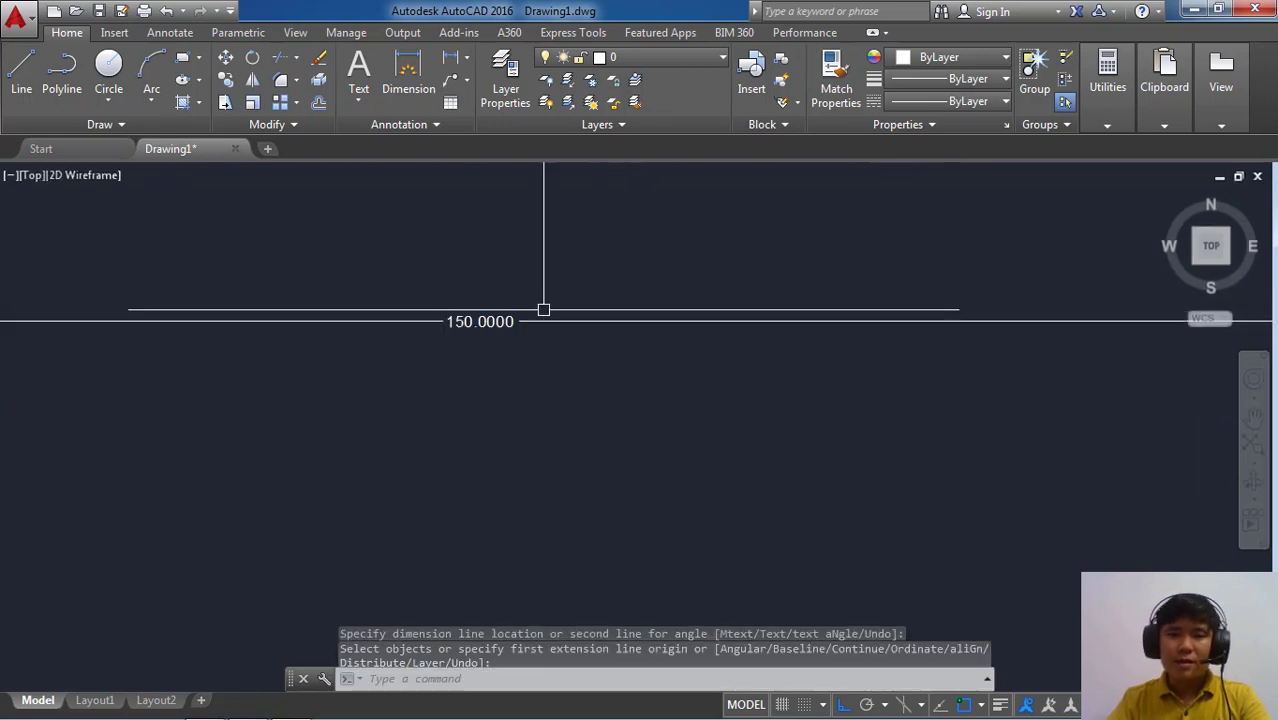
scroll(527, 352, down, 2)
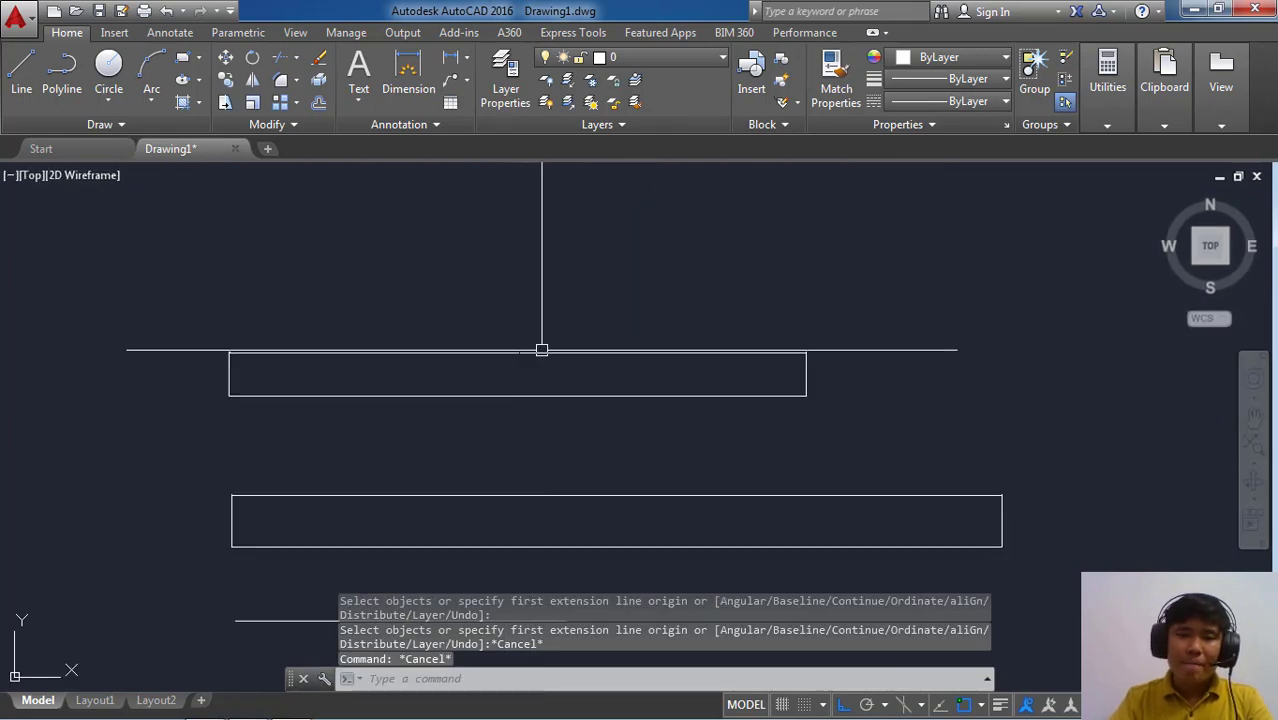
mouse_move(541, 348)
middle_down()
mouse_move(590, 359)
mouse_move(634, 410)
middle_up()
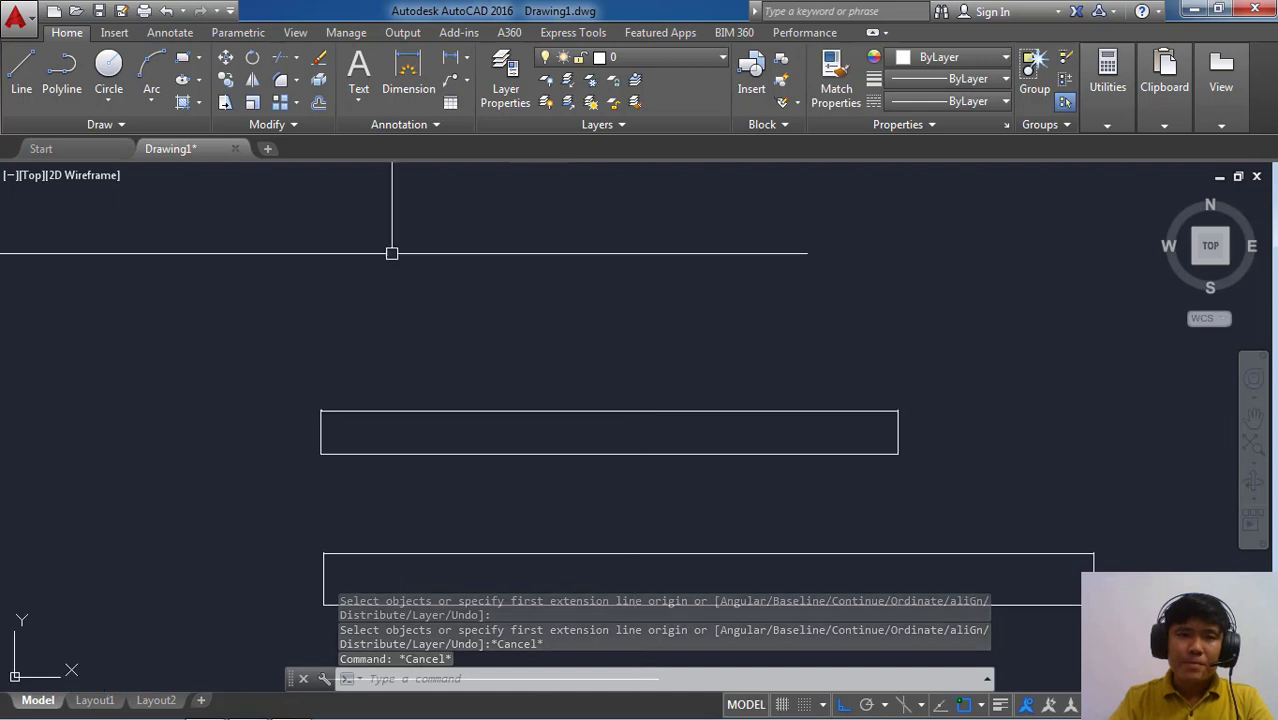
Draw a 150-unit angled line above the existing lines with Ortho turned off
click(21, 70)
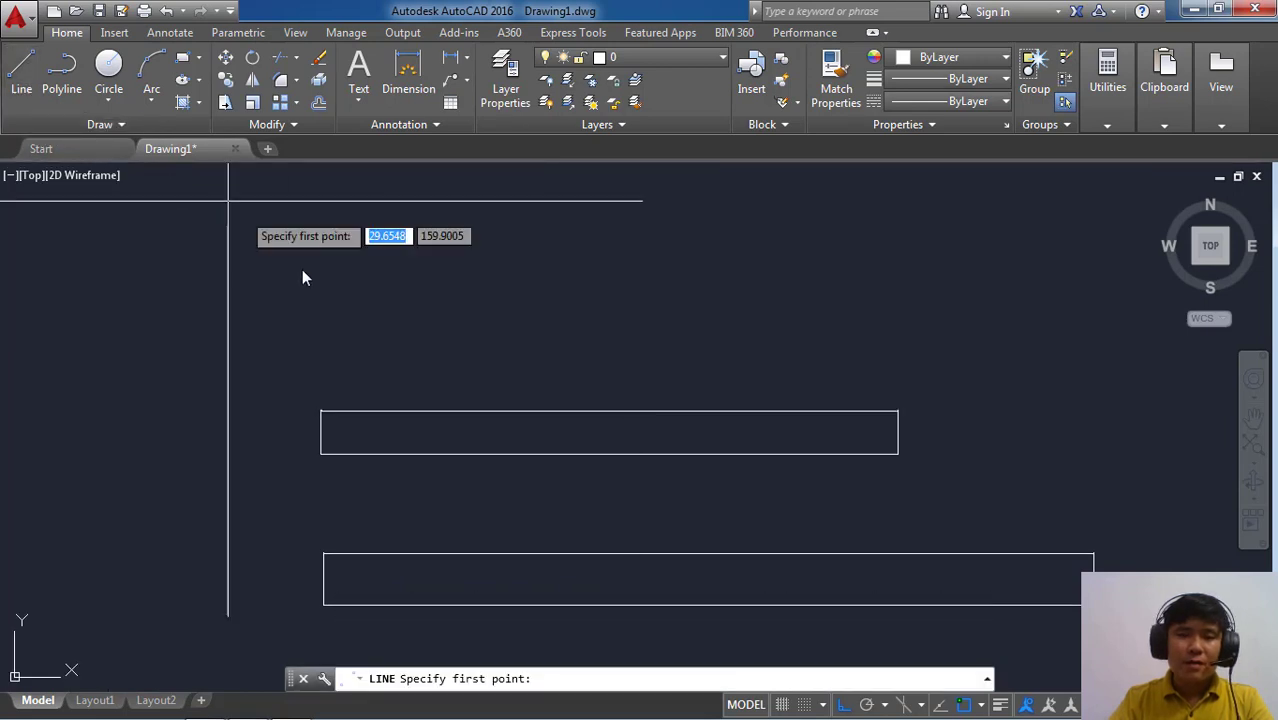
click(332, 345)
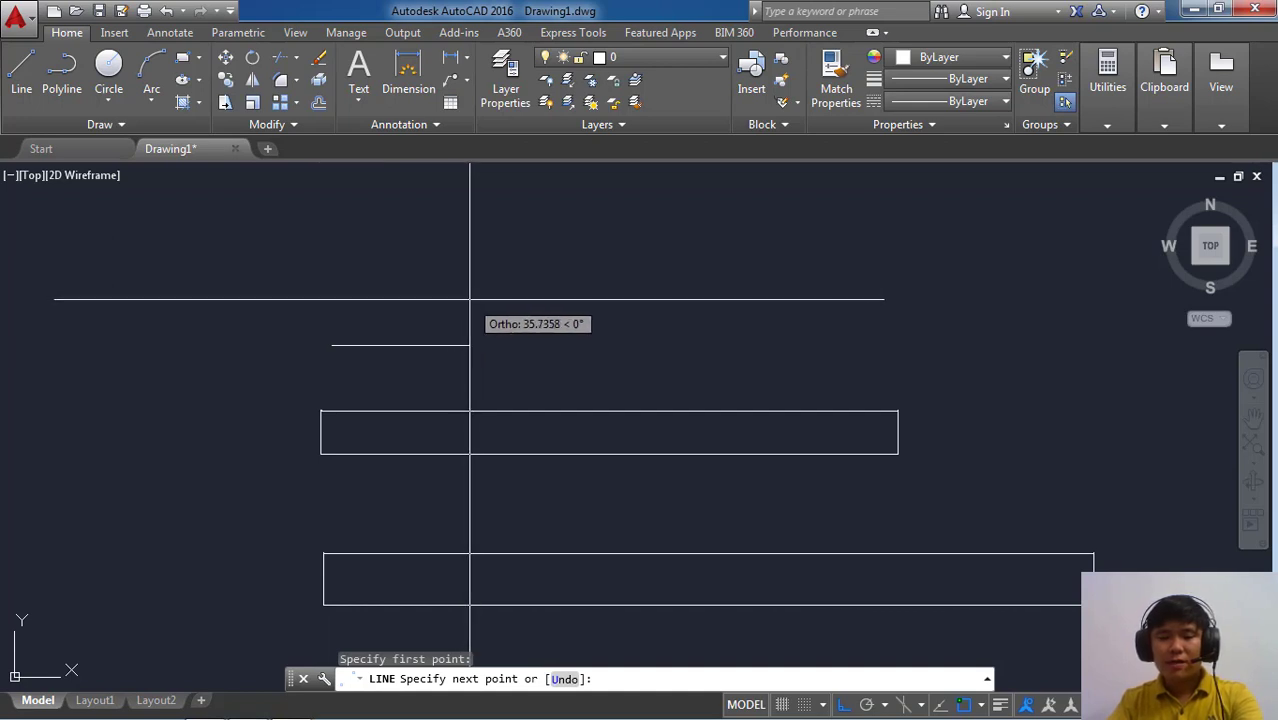
key(F8)
text(150)
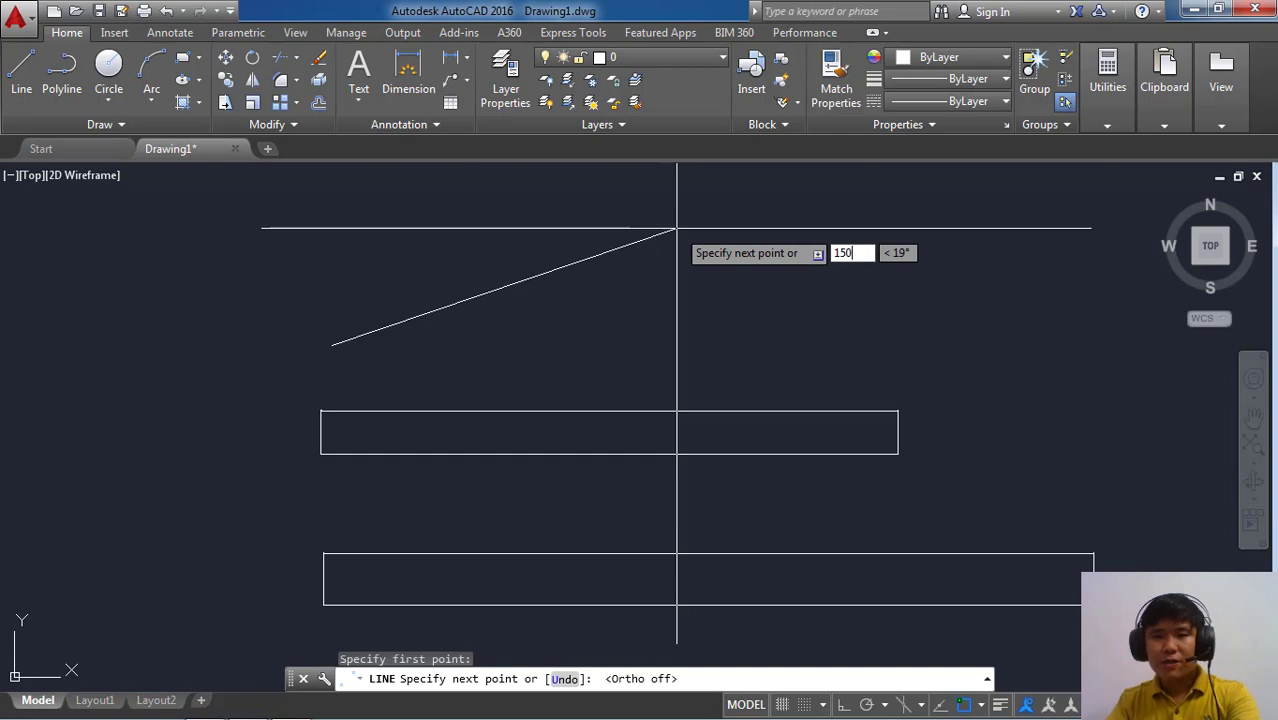
key(Return)
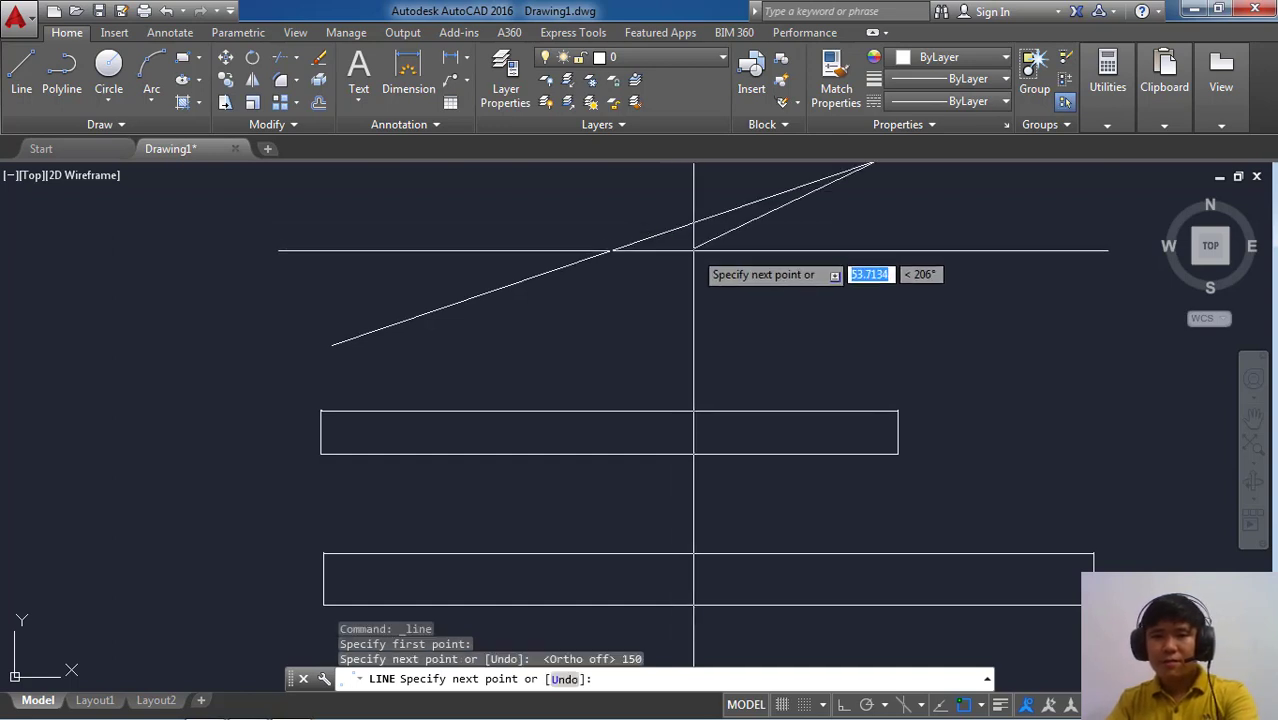
scroll(670, 329, down, 4)
scroll(642, 365, up, 2)
scroll(508, 183, up, 2)
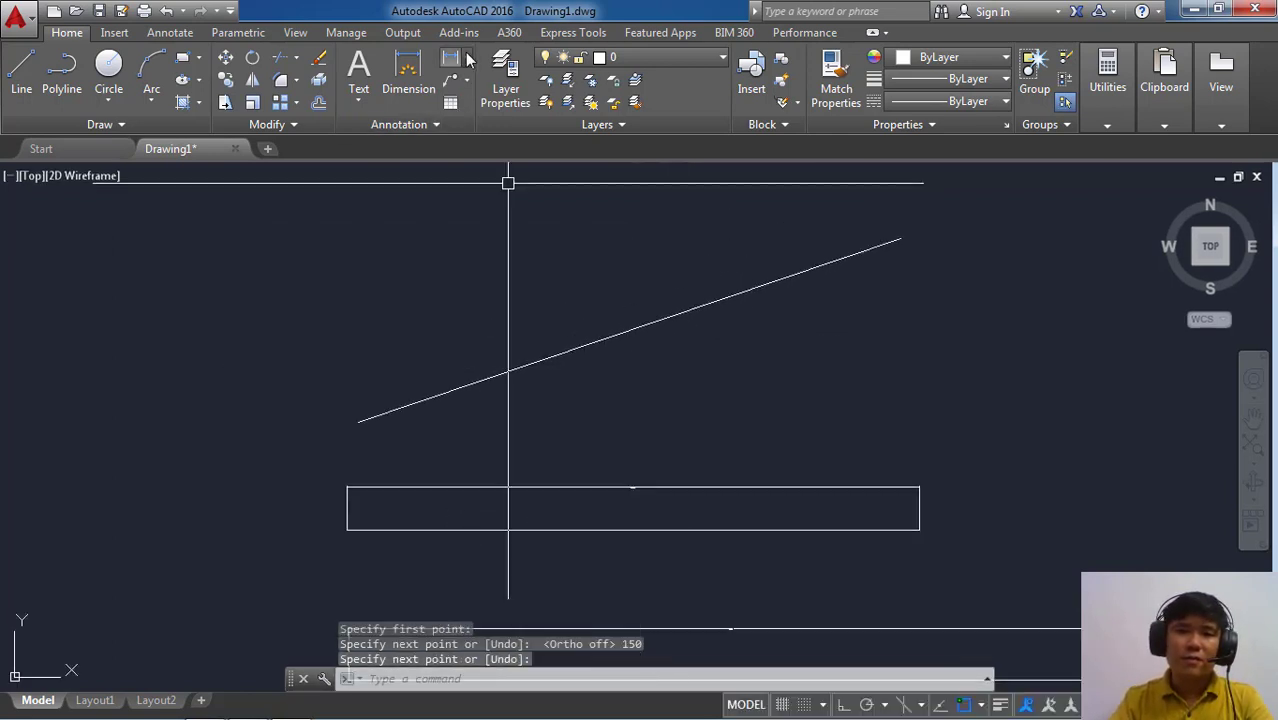
Add an aligned dimension reading 150.0000 along the sloped line between its two endpoints
click(466, 57)
click(490, 123)
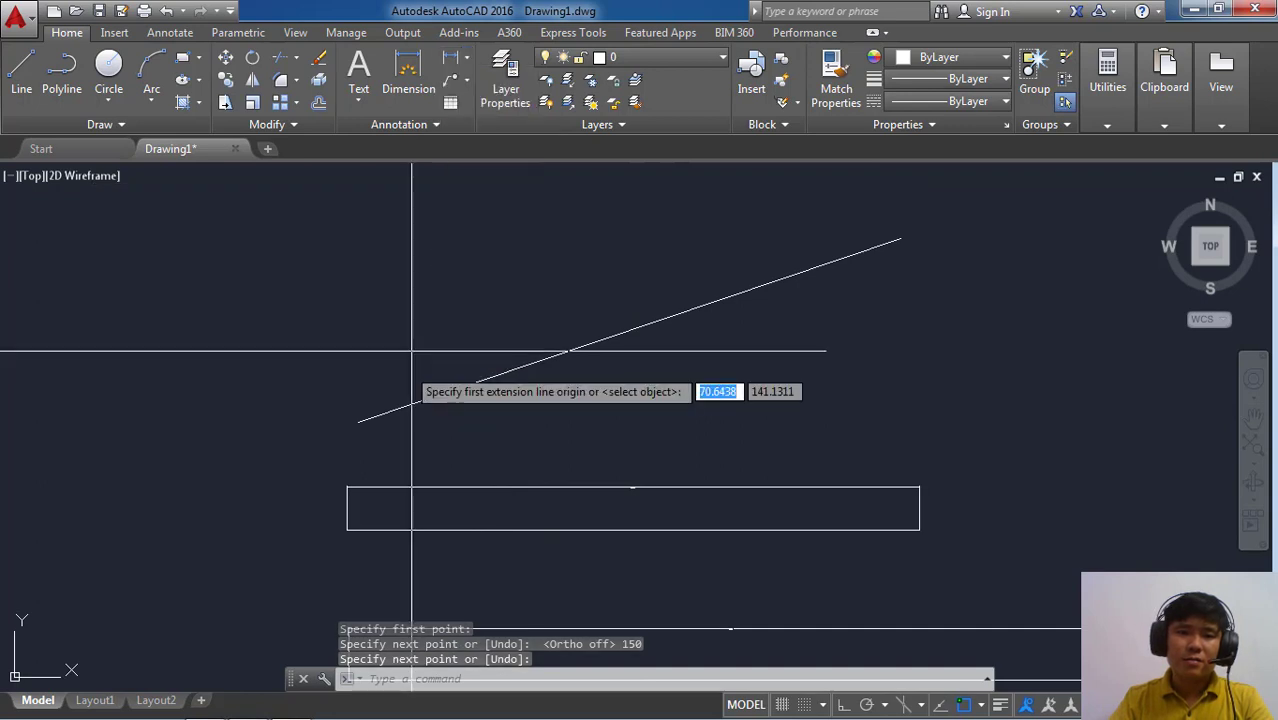
click(358, 421)
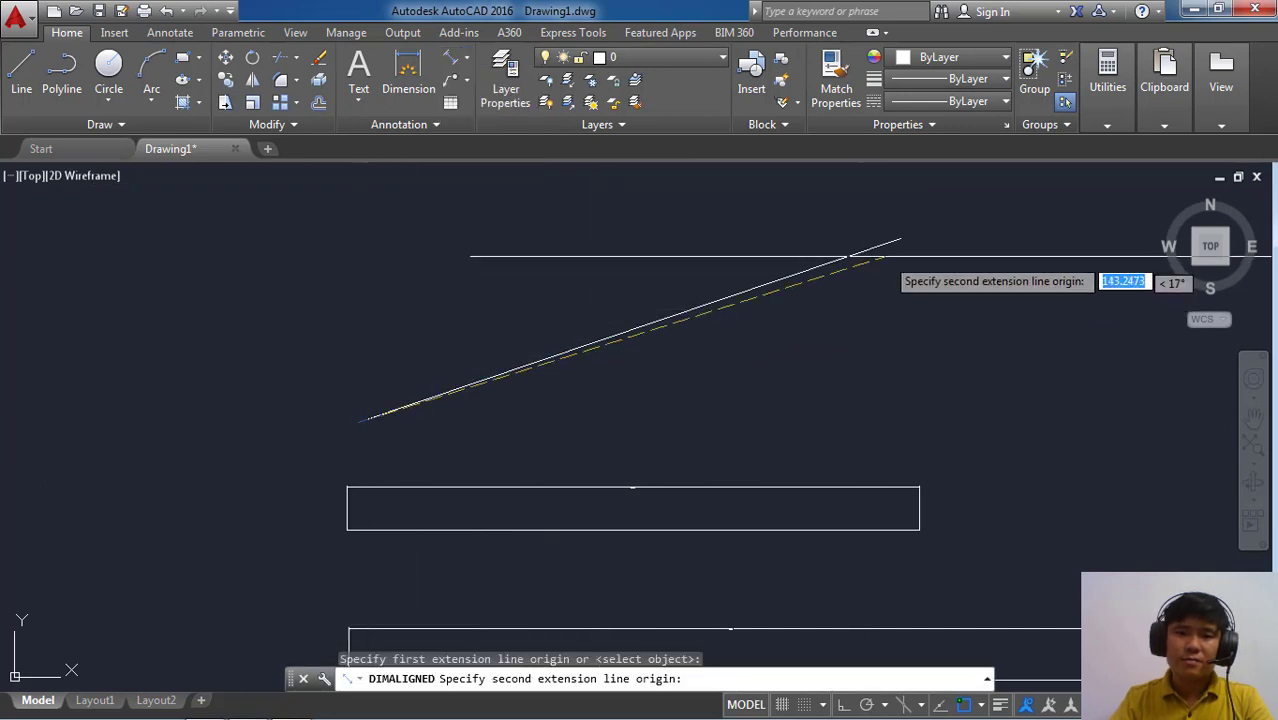
click(901, 239)
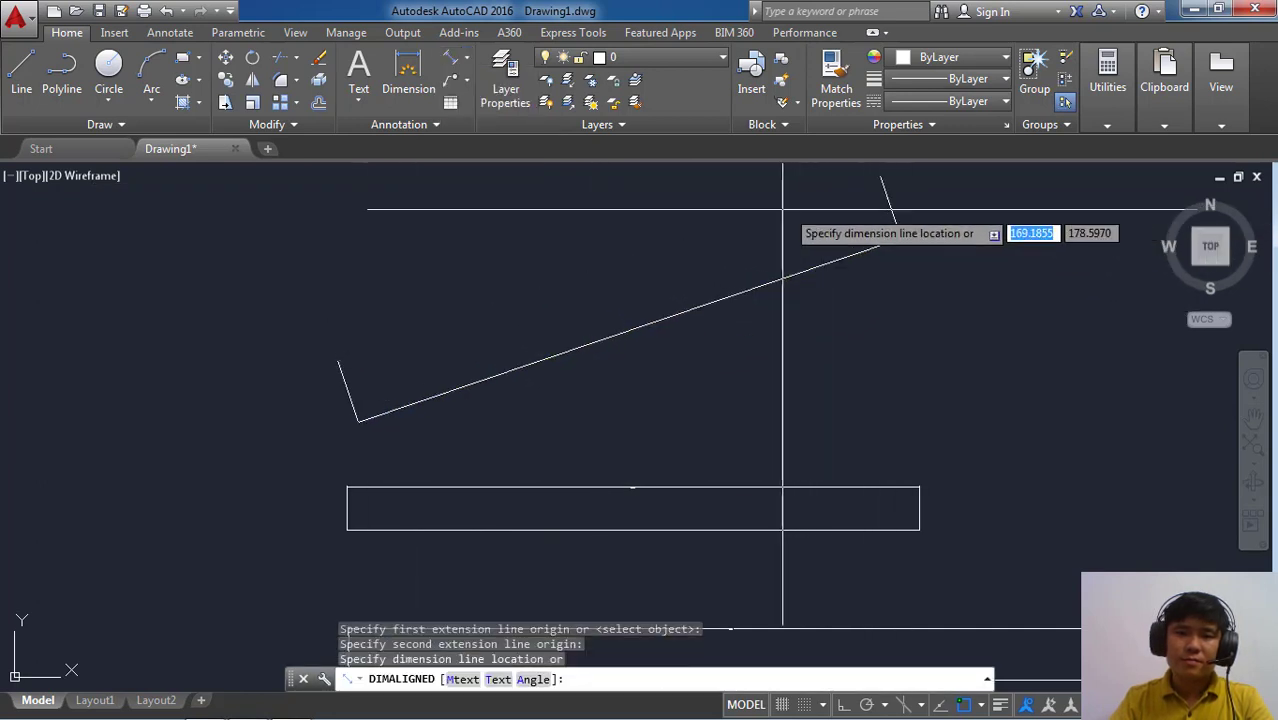
scroll(766, 213, up, 3)
scroll(605, 266, up, 2)
scroll(612, 274, up, 2)
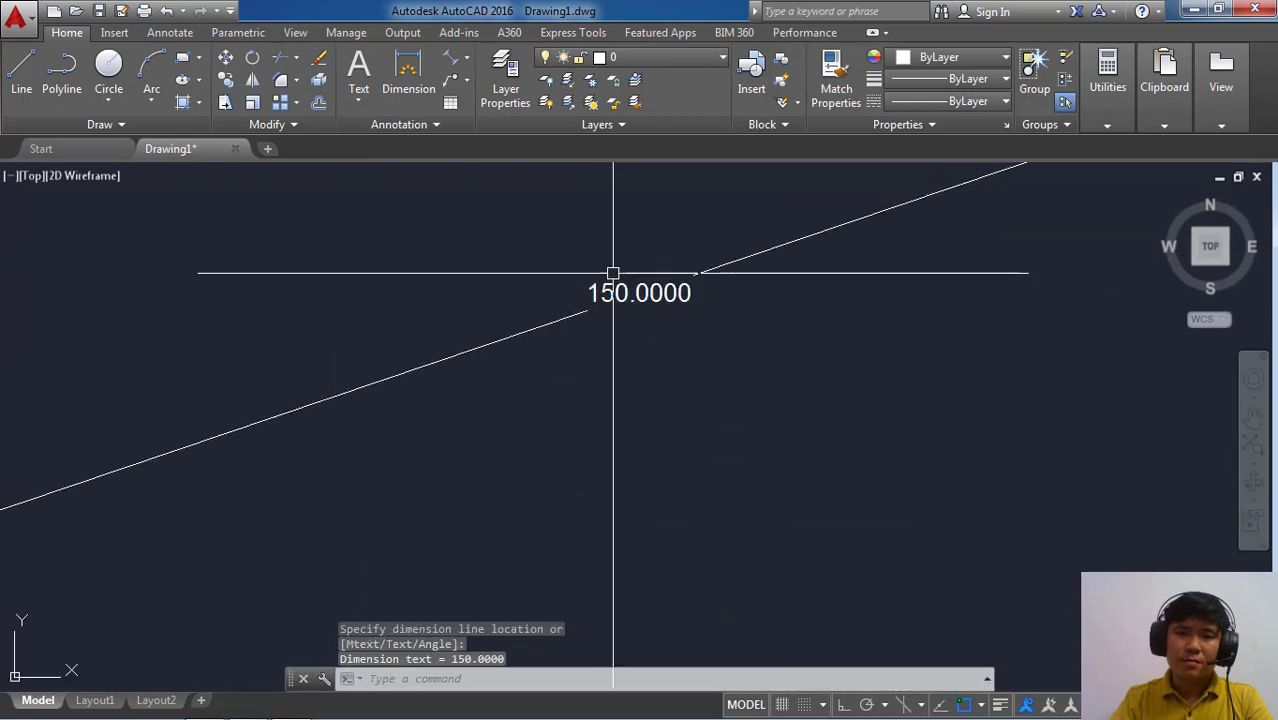
scroll(613, 283, up, 2)
scroll(613, 285, down, 3)
scroll(609, 315, up, 2)
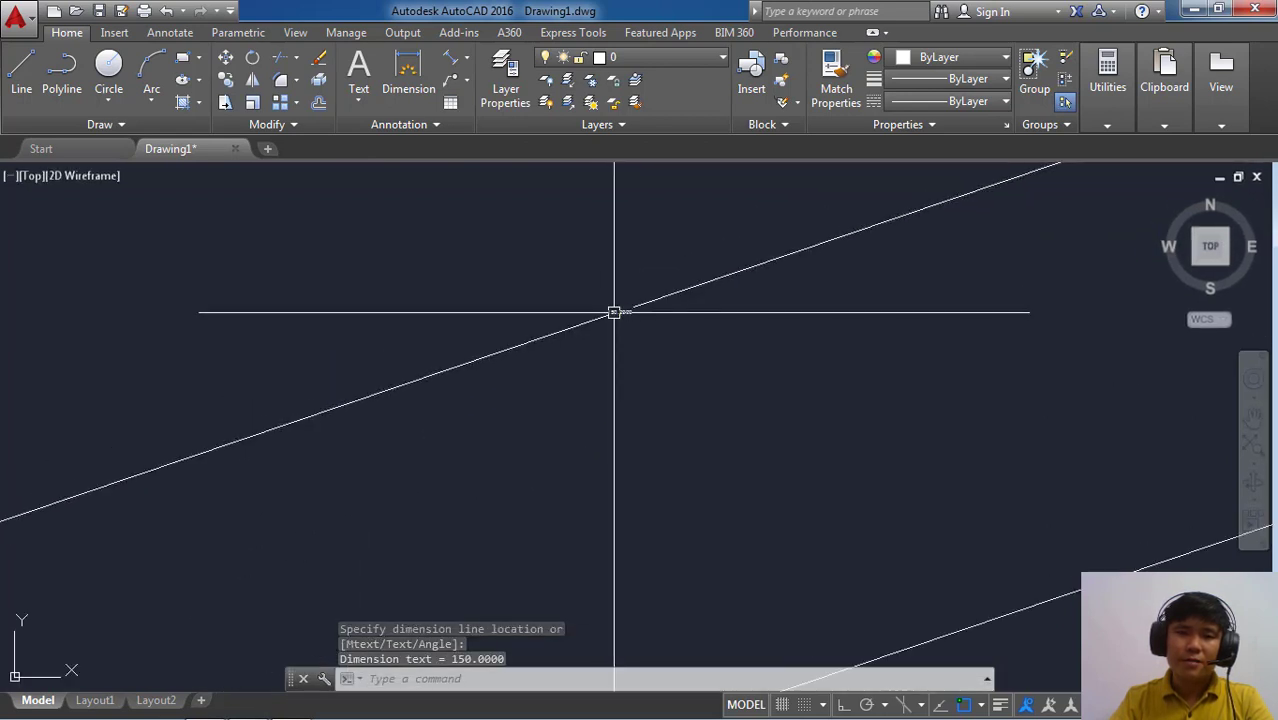
scroll(609, 318, down, 5)
scroll(604, 319, down, 2)
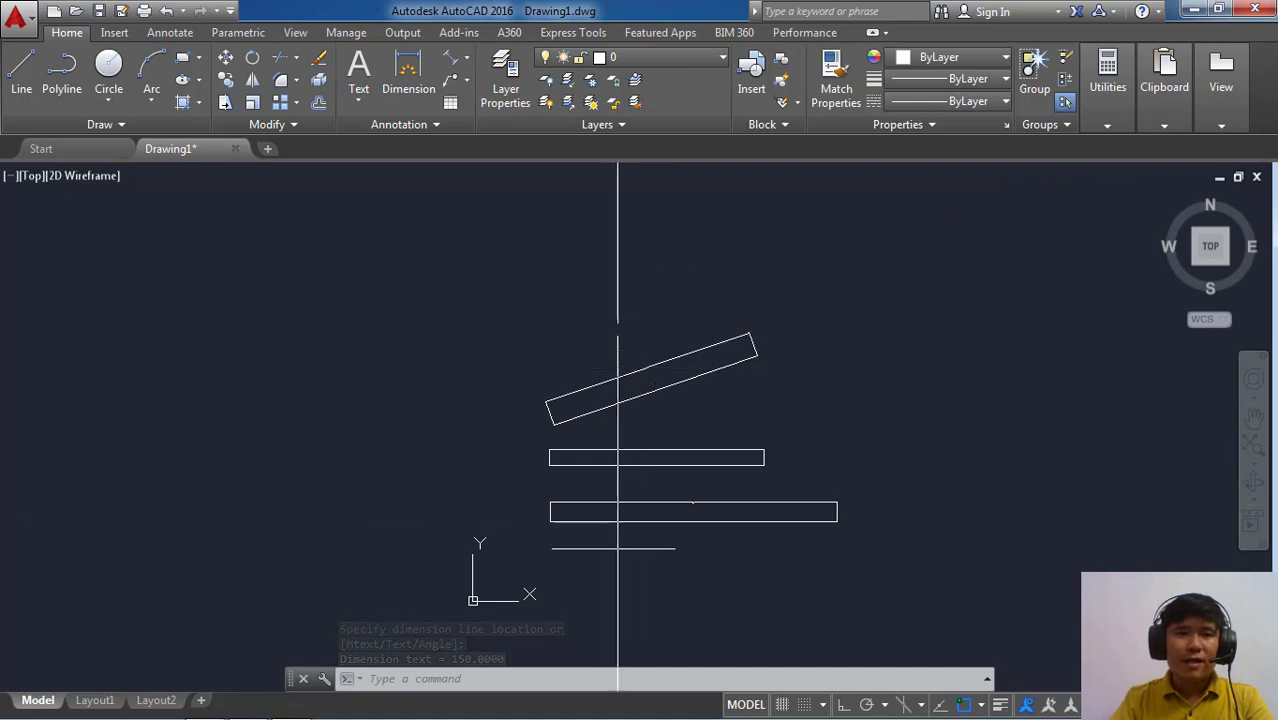
key(Escape)
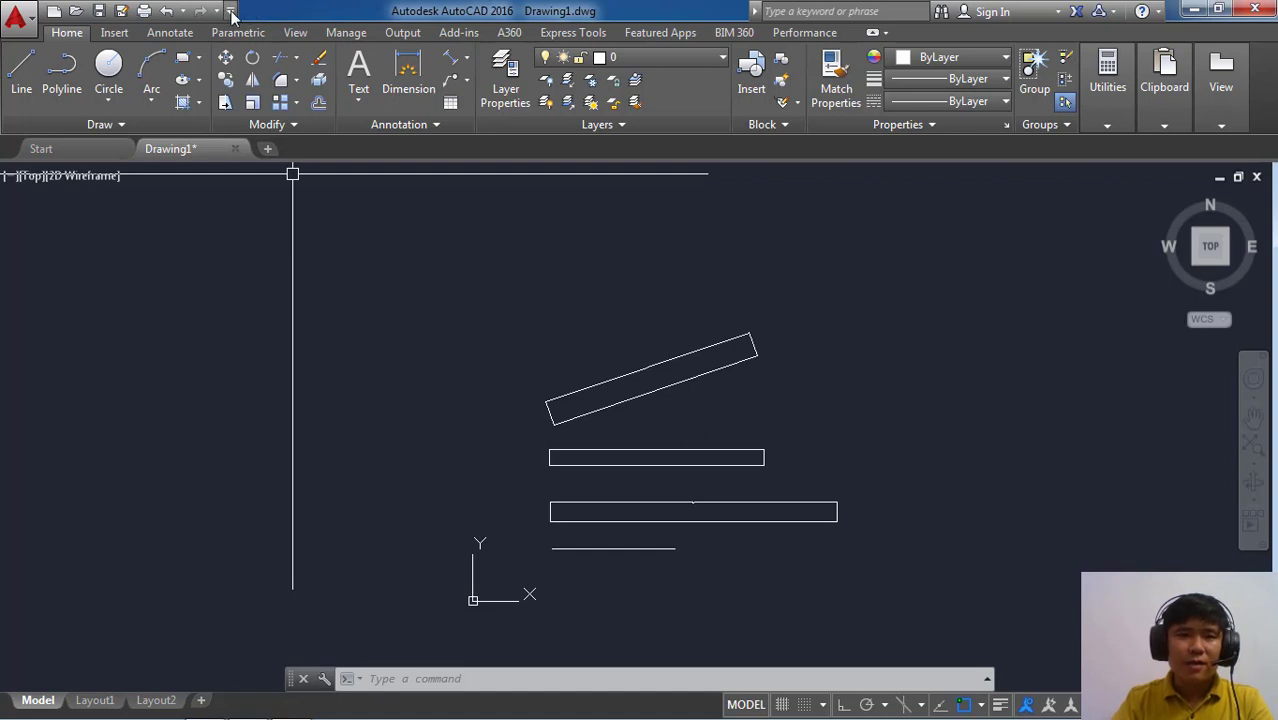
Turn the classic menu bar on, then hide it again from the Quick Access Toolbar dropdown
click(231, 13)
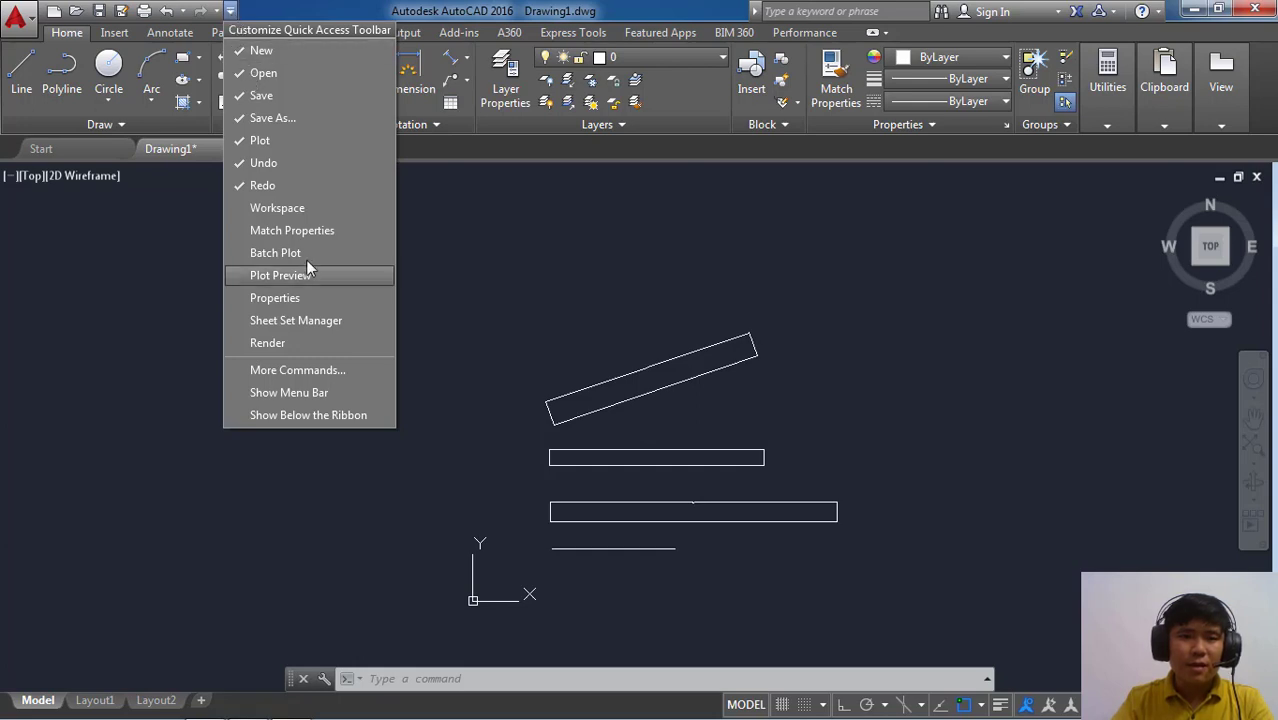
click(311, 394)
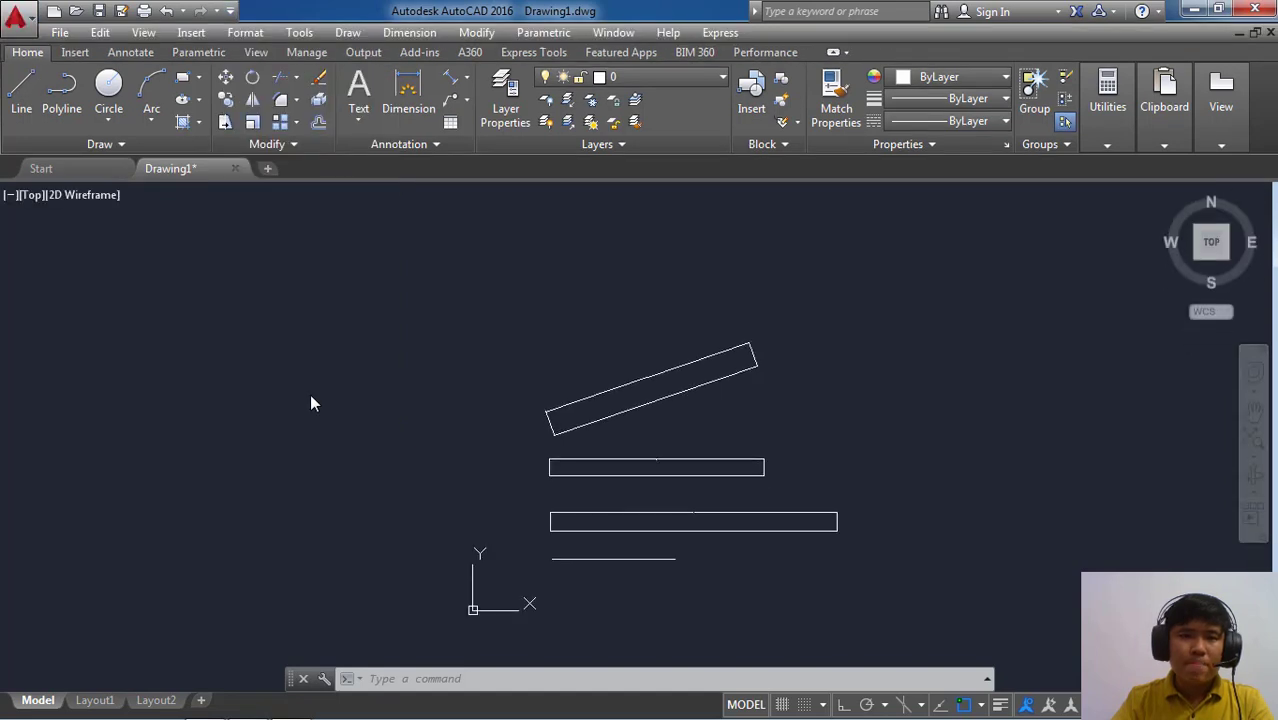
click(229, 10)
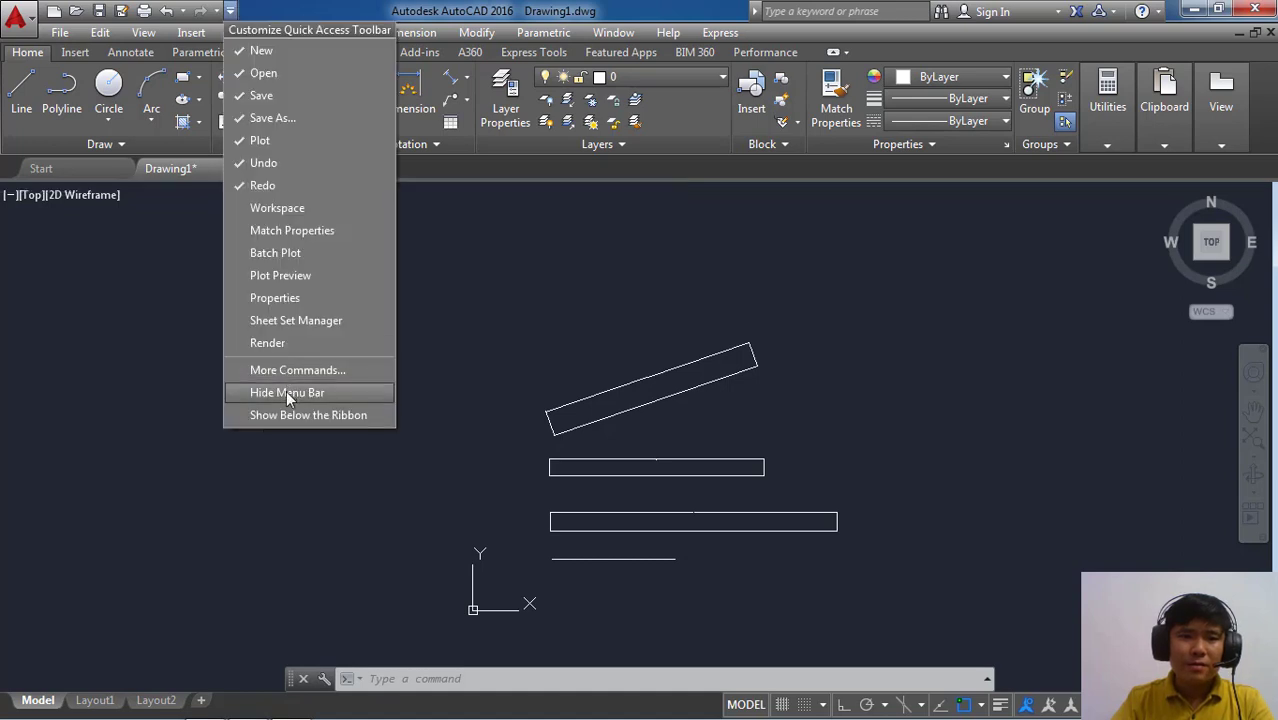
click(285, 392)
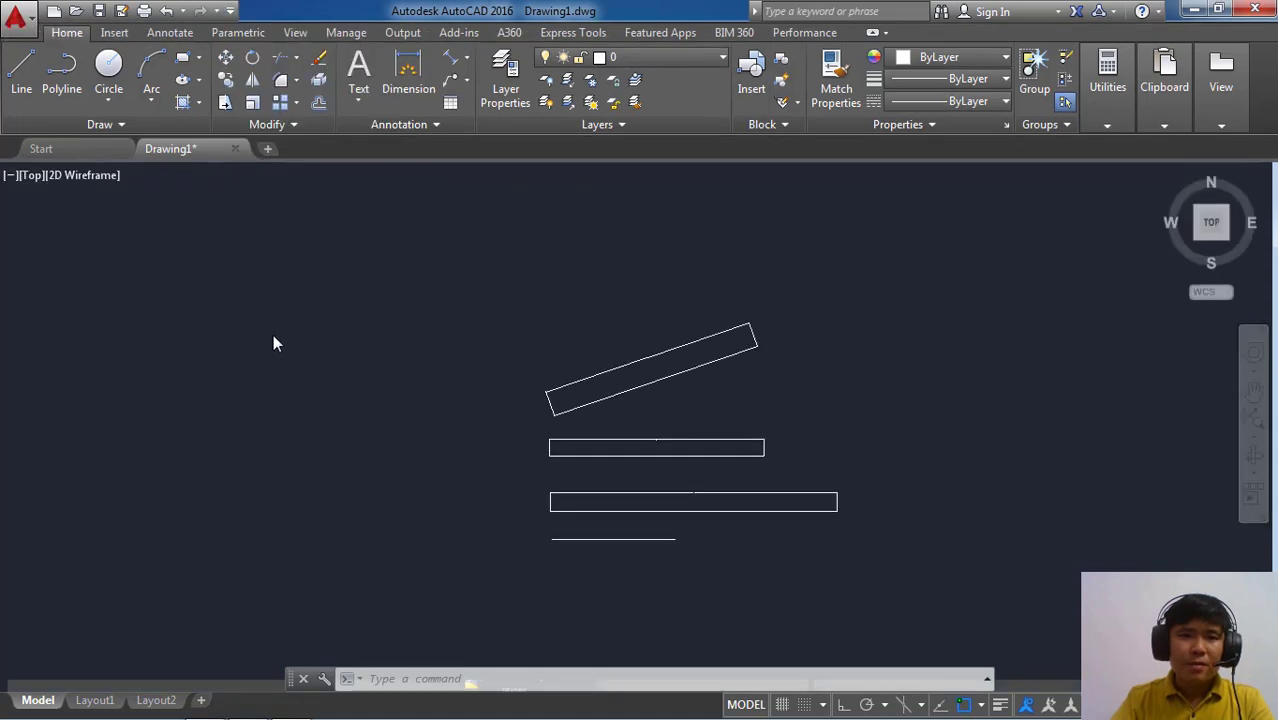
click(229, 10)
Show the menu bar again and draw a 200-unit horizontal line with Ortho on
click(299, 394)
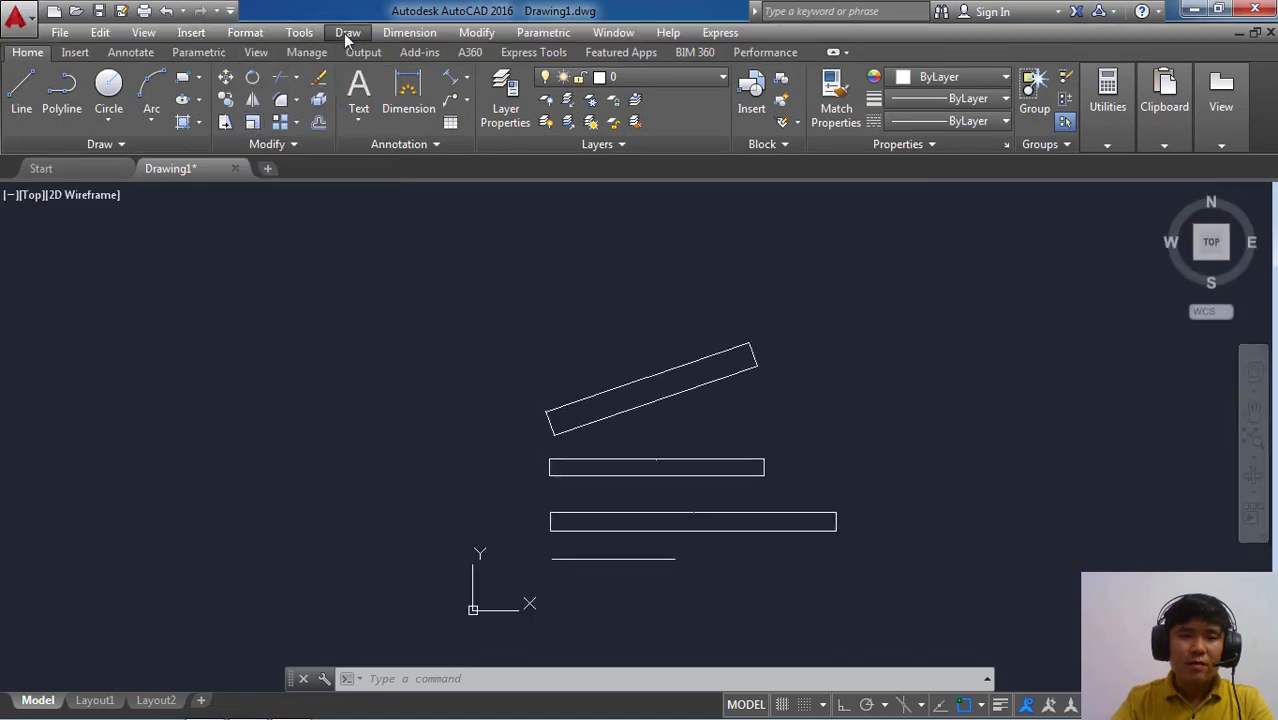
click(347, 33)
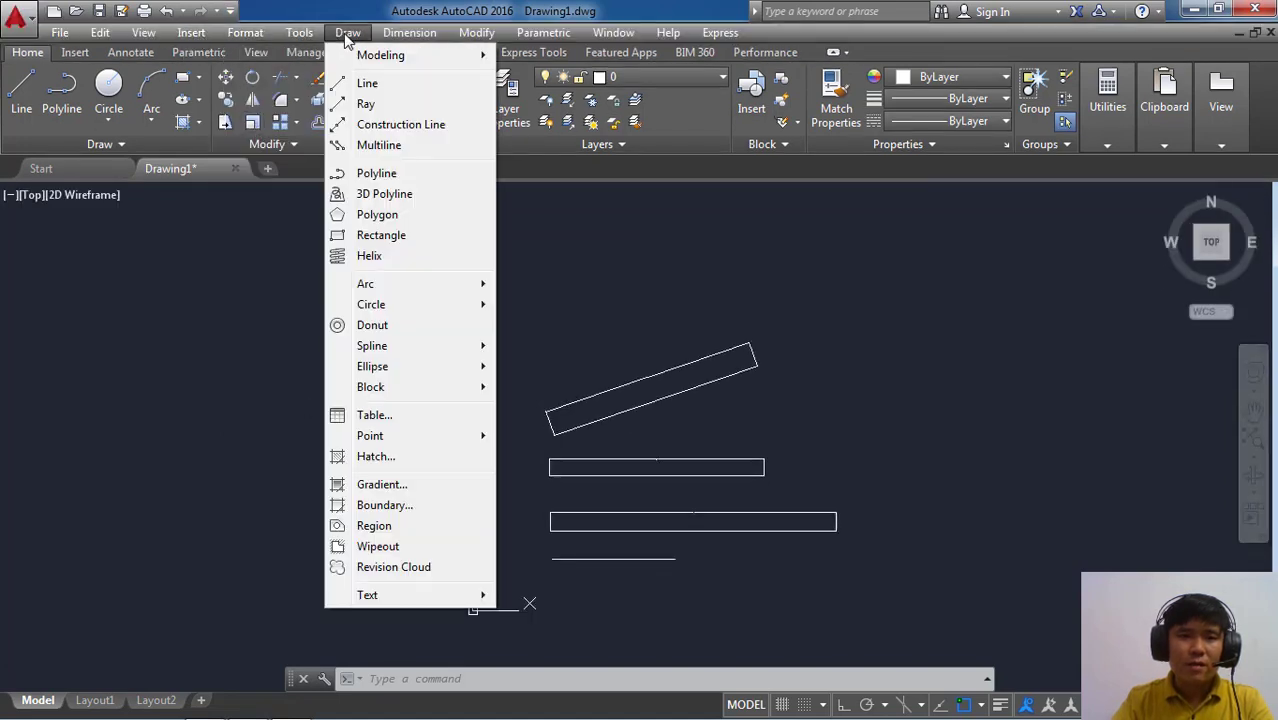
click(357, 88)
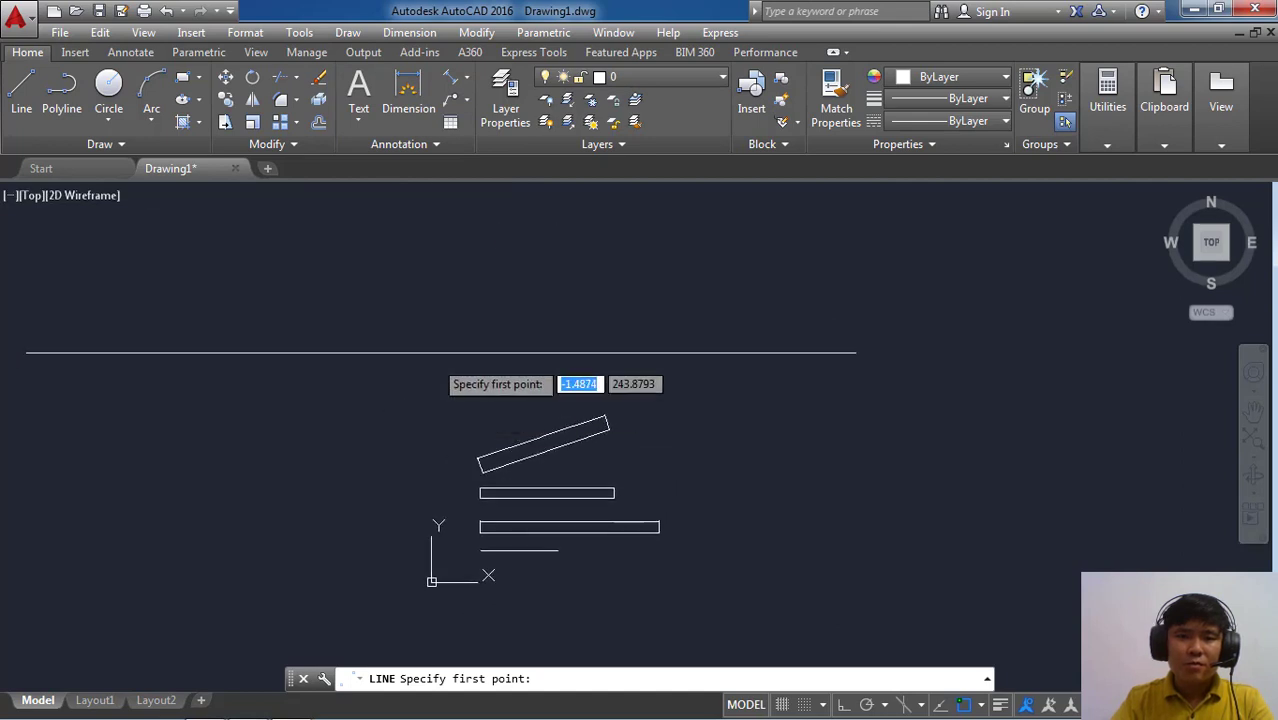
click(441, 352)
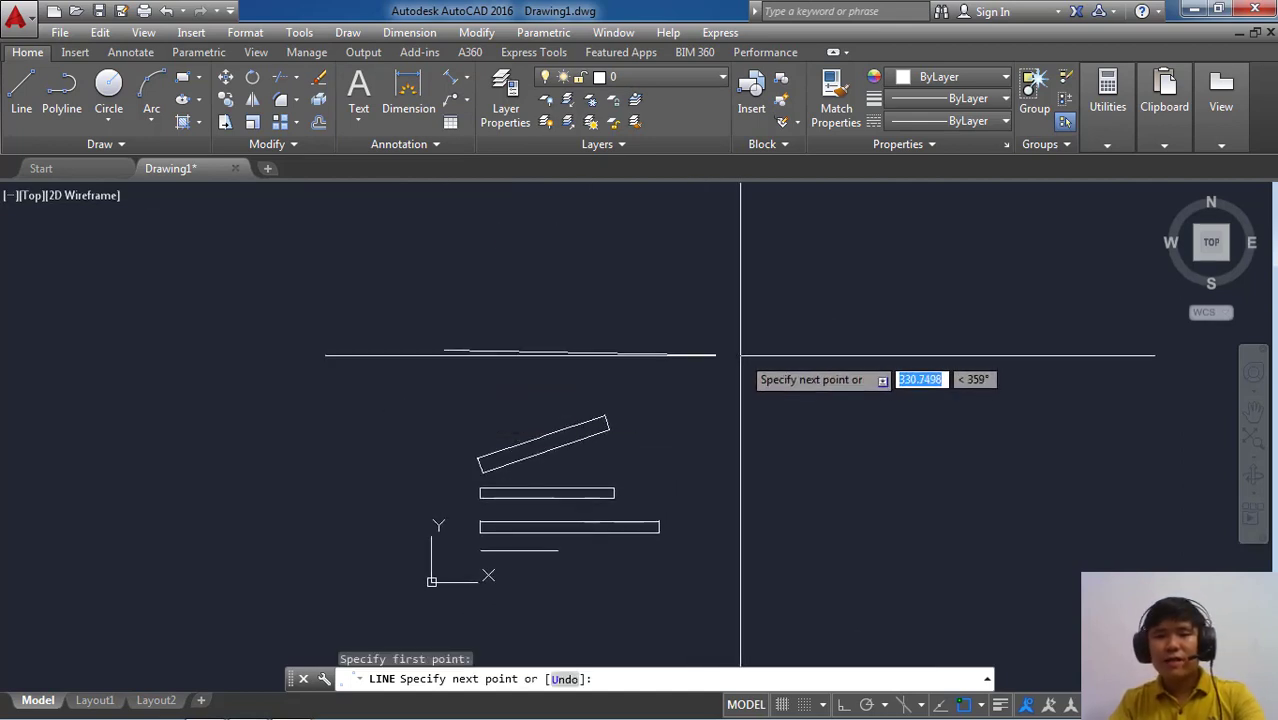
key(F8)
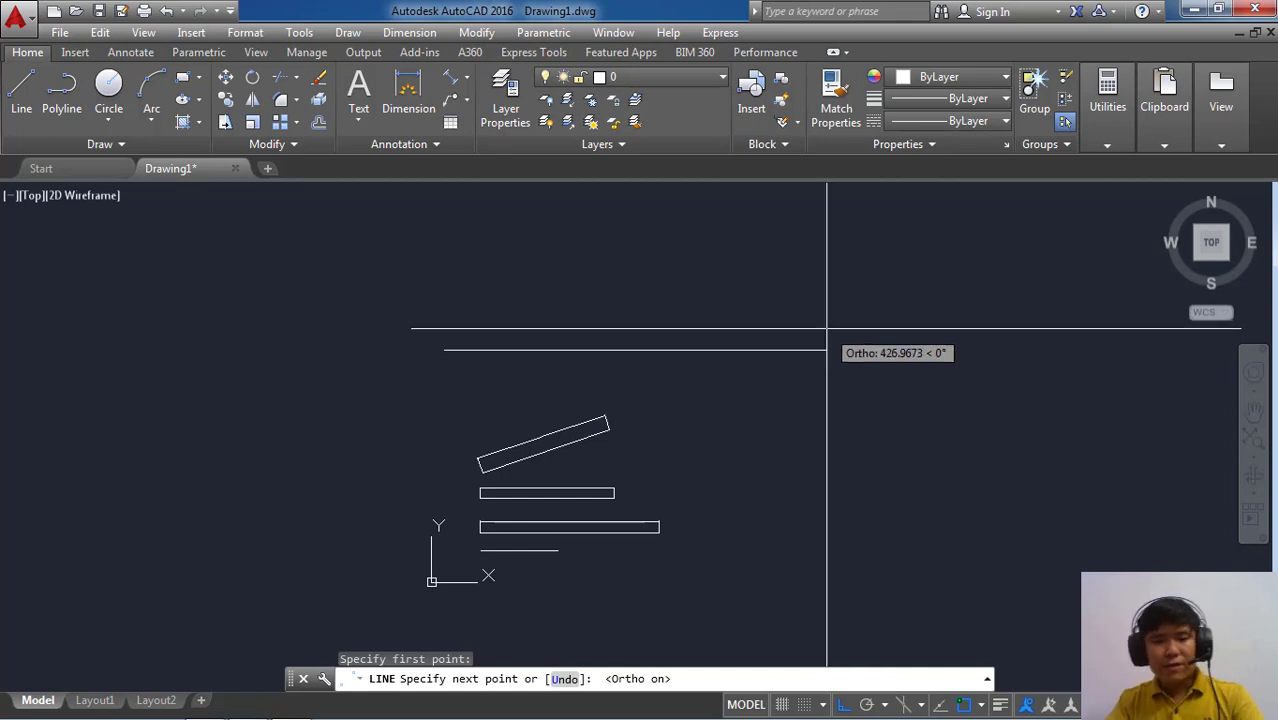
text(200)
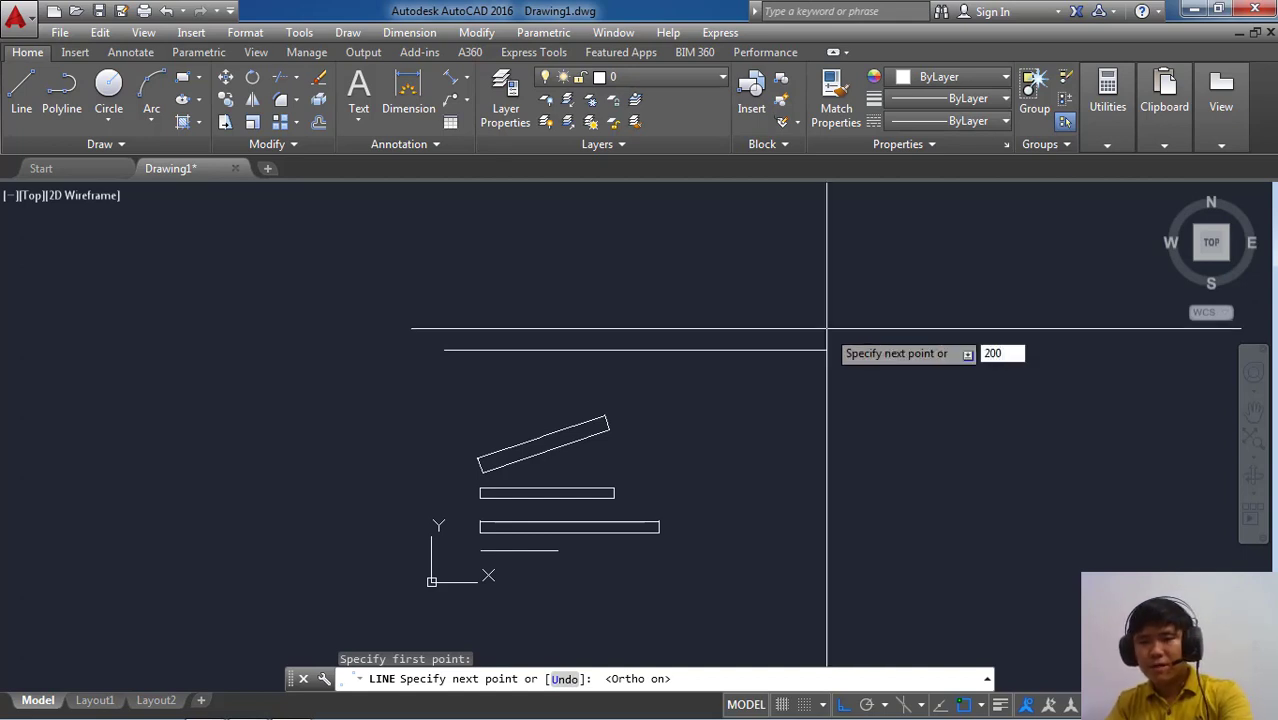
key(Return)
scroll(551, 349, up, 5)
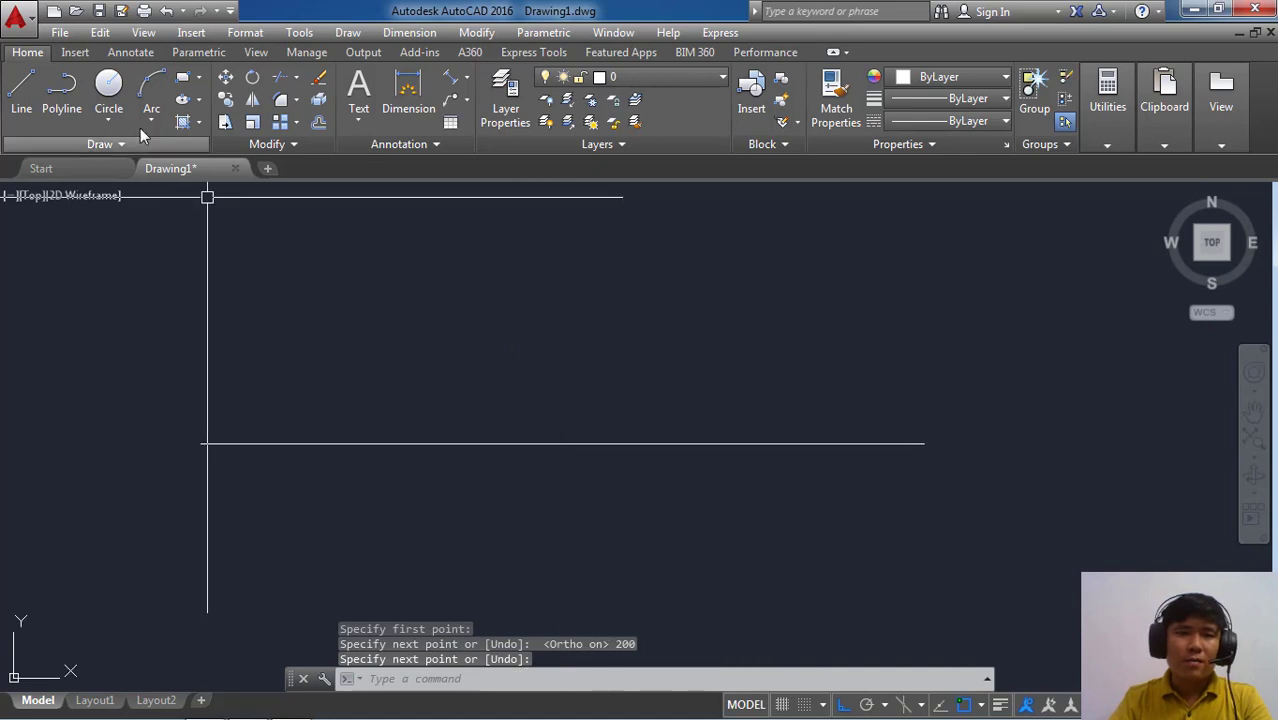
Draw a second, shorter horizontal line just above the first one
click(348, 32)
click(355, 90)
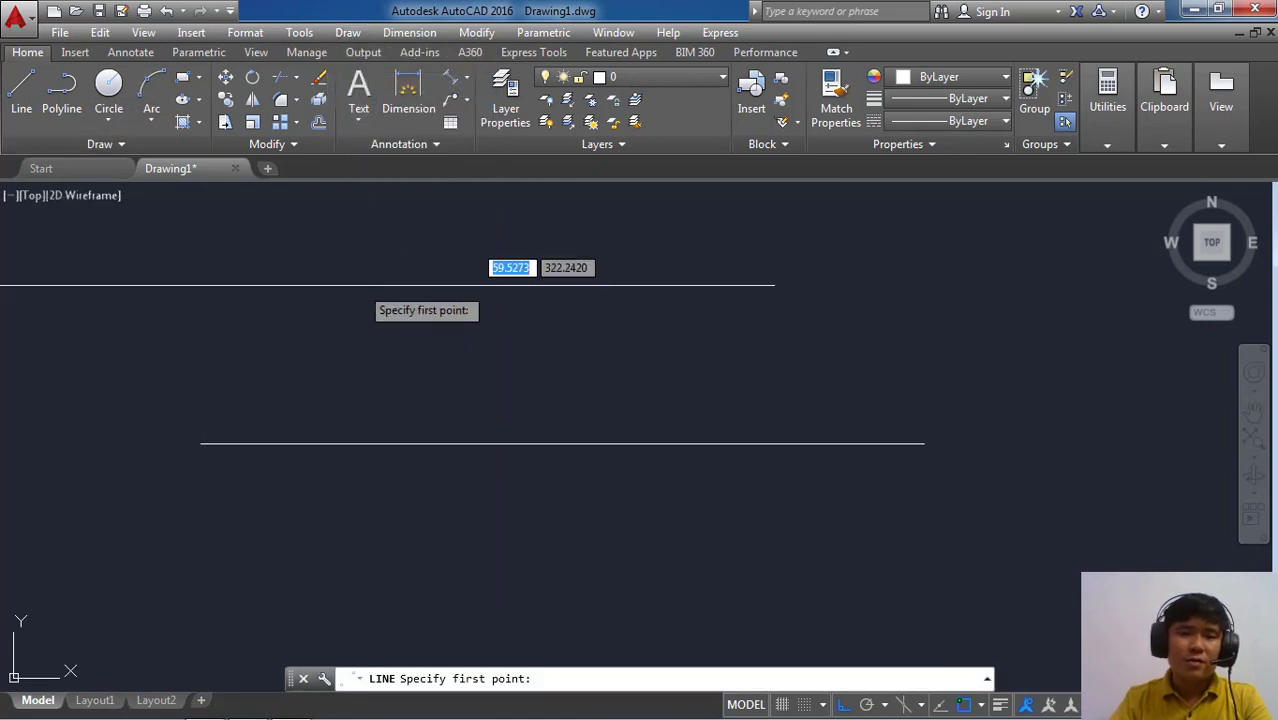
click(304, 316)
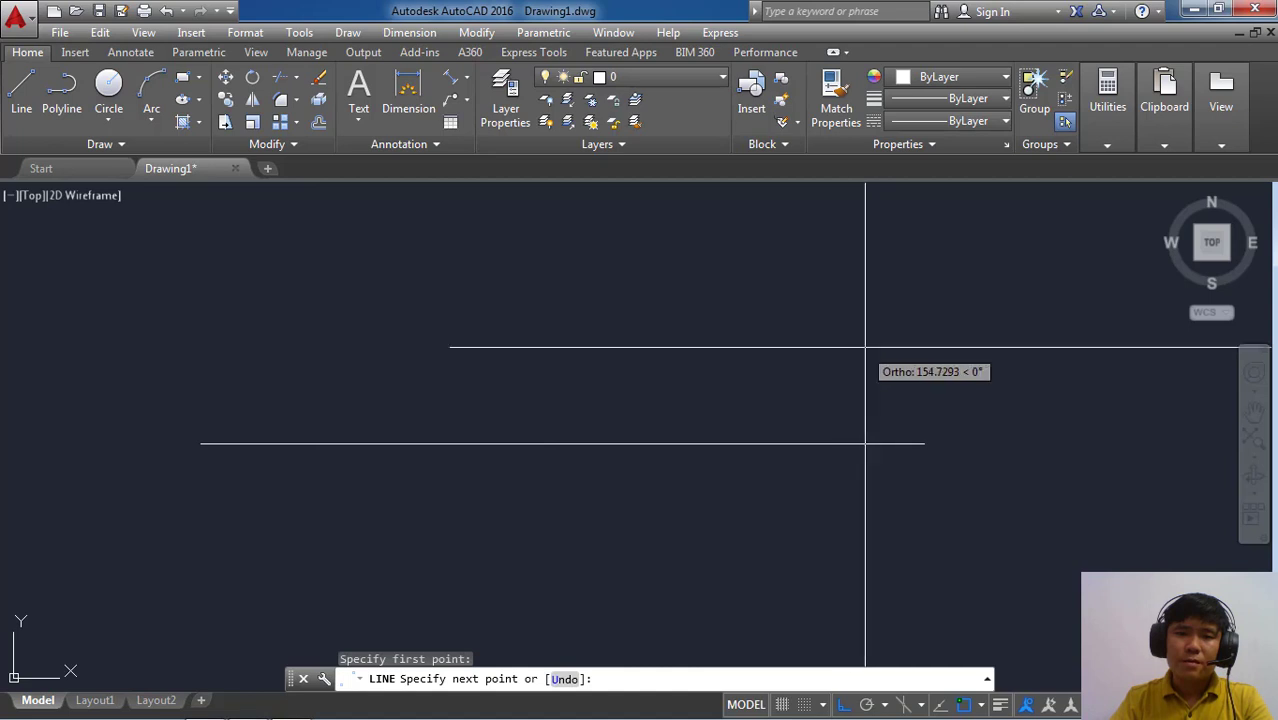
click(886, 315)
right_click(888, 318)
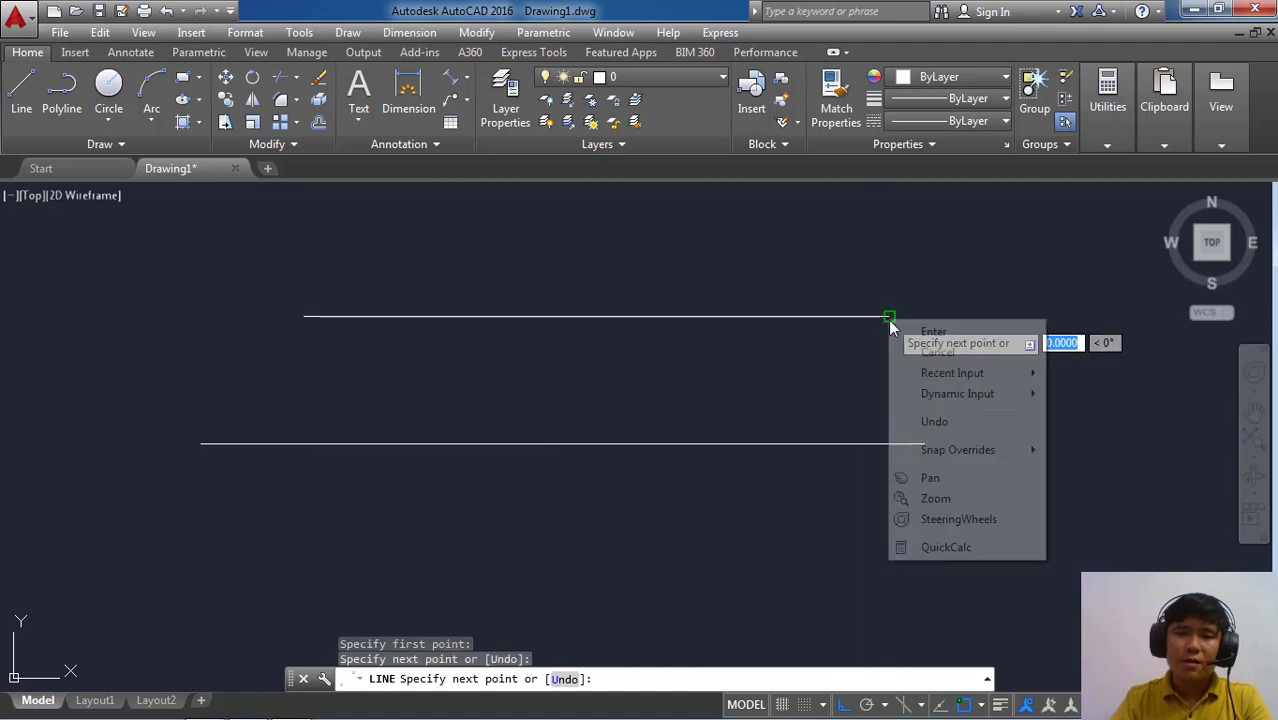
click(933, 331)
scroll(648, 352, down, 4)
mouse_move(662, 348)
middle_down()
mouse_move(590, 248)
mouse_move(629, 334)
middle_up()
scroll(605, 267, down, 2)
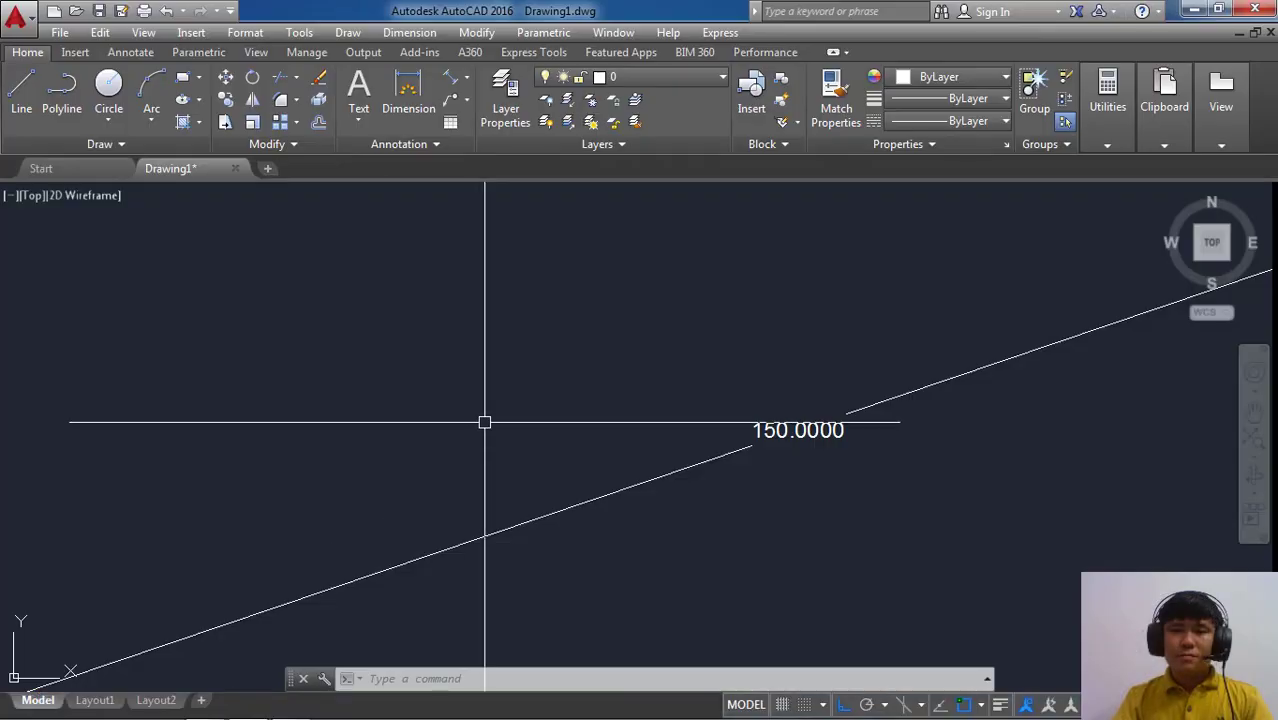
scroll(527, 433, down, 2)
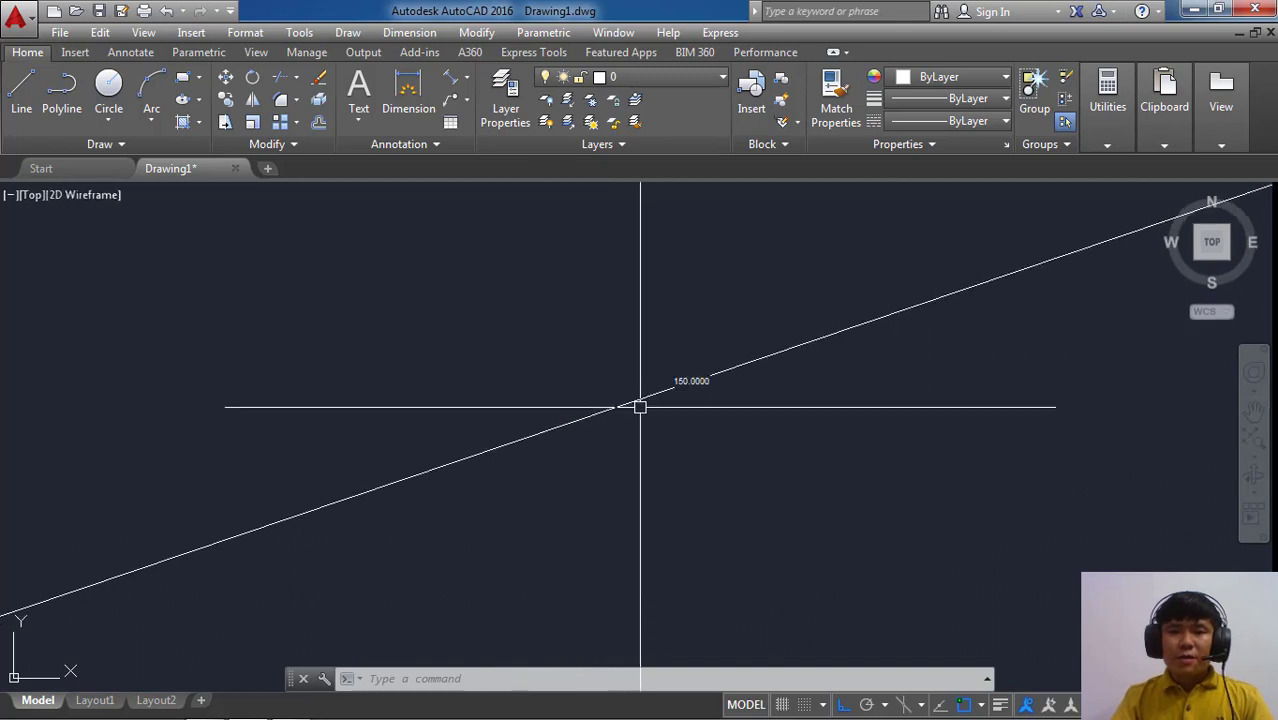
scroll(644, 409, down, 3)
scroll(650, 416, down, 2)
scroll(625, 385, down, 1)
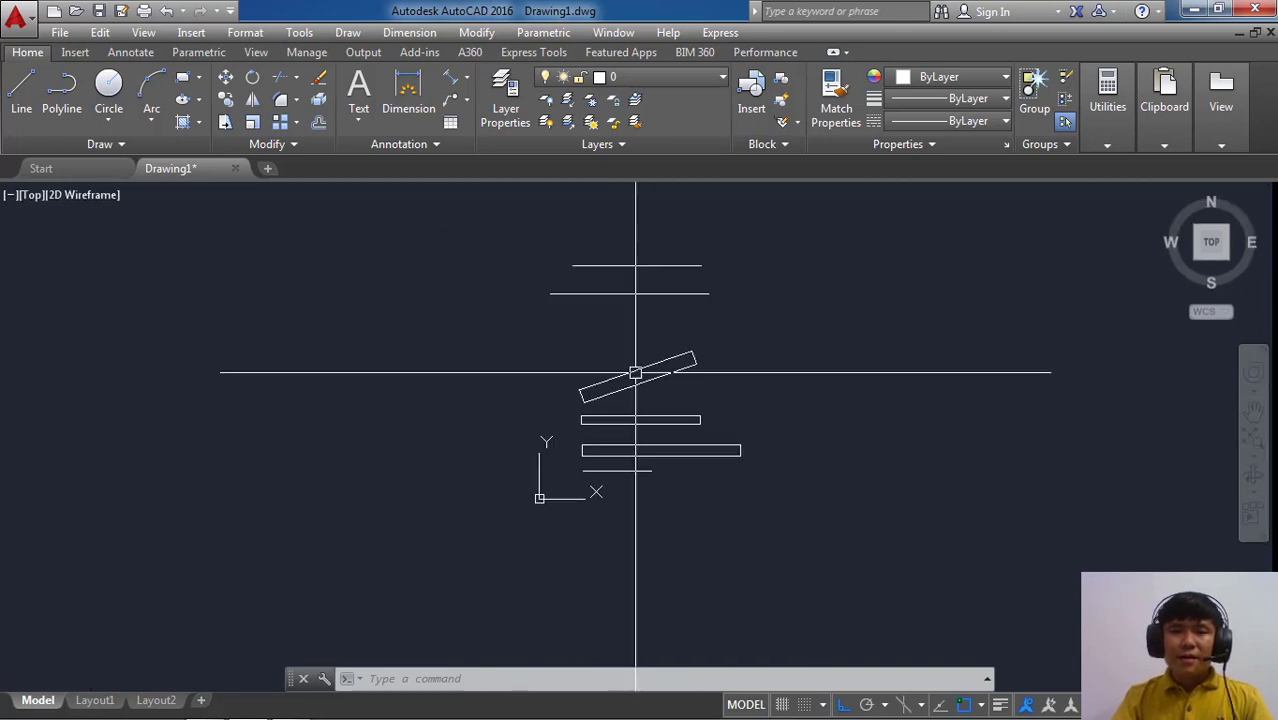